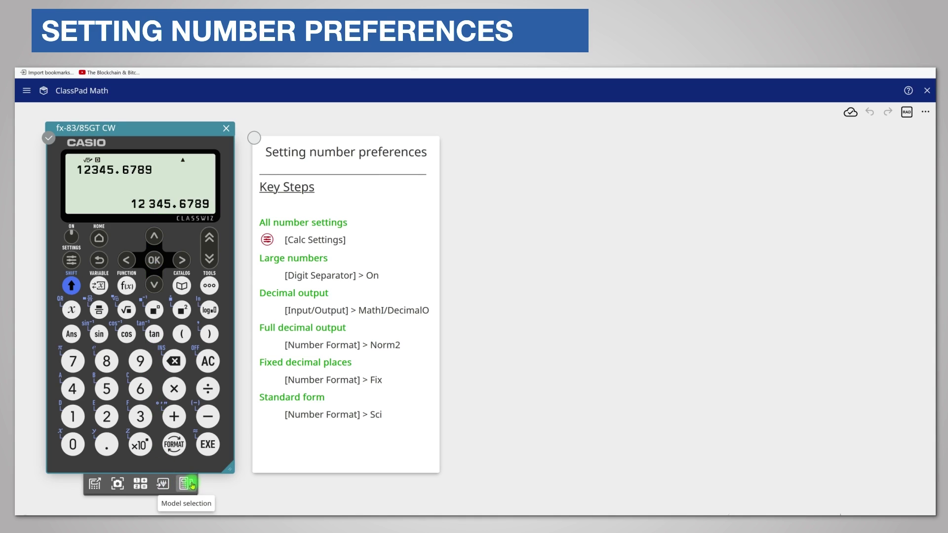
Step: Switch the emulator model to fx-570/991CW and open its Calculate app
left_click(192, 486)
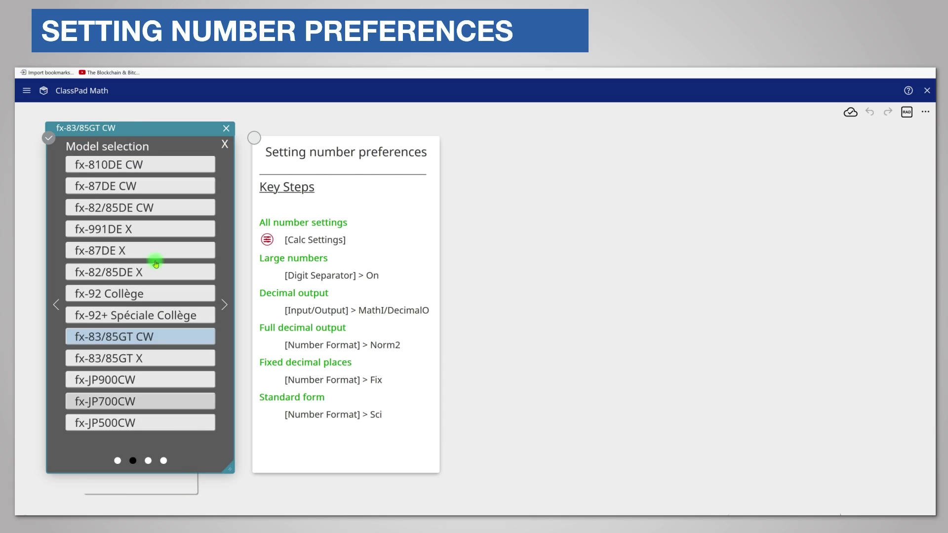
left_click(56, 304)
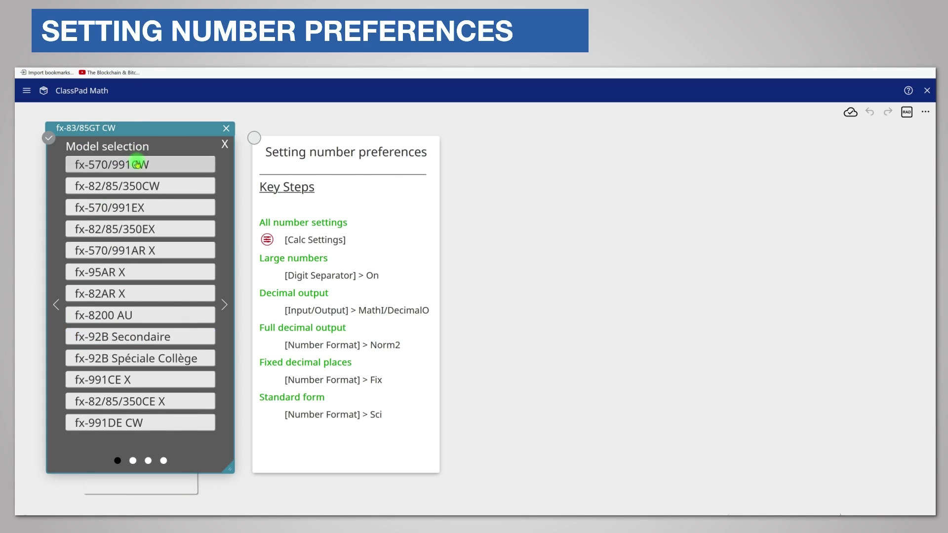
left_click(138, 165)
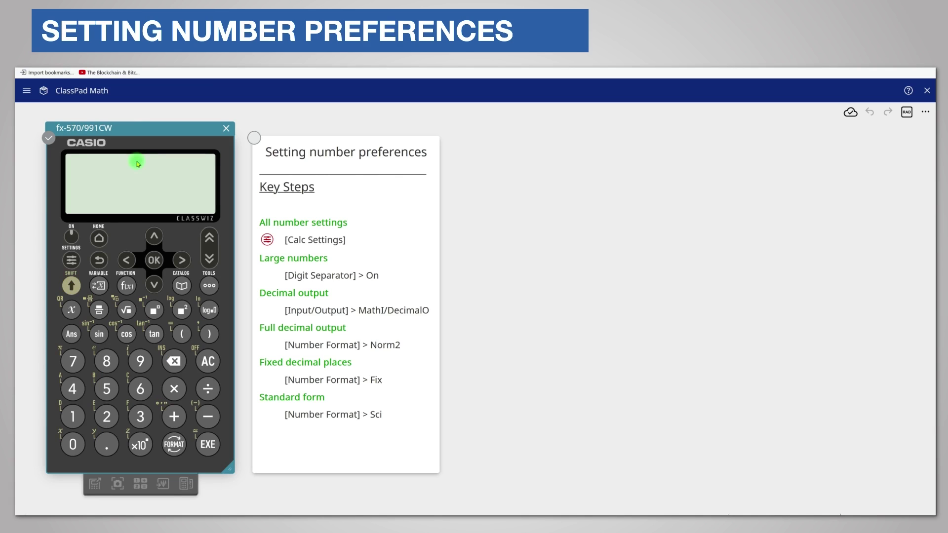
left_click(155, 260)
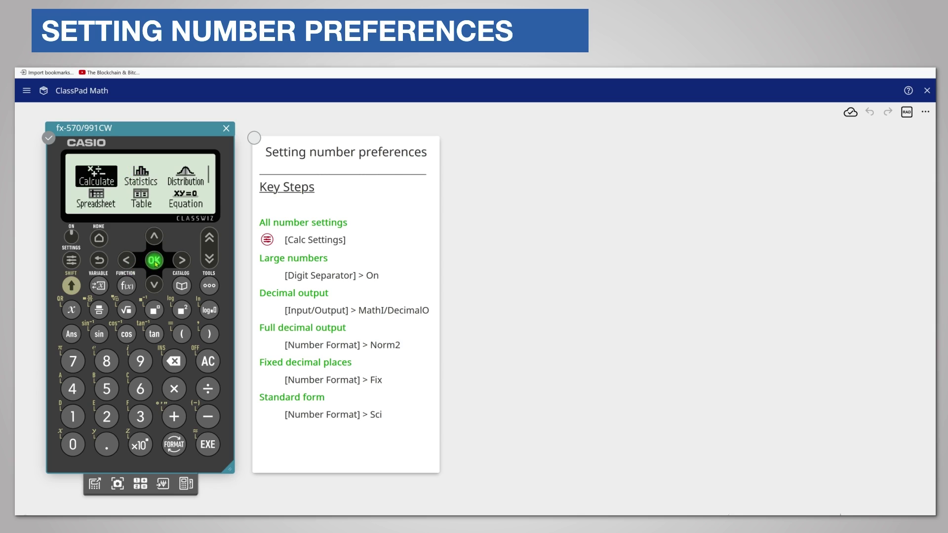
Step: Enter 12345.6789 on the calculator and evaluate it
left_click(74, 419)
left_click(106, 417)
left_click(139, 417)
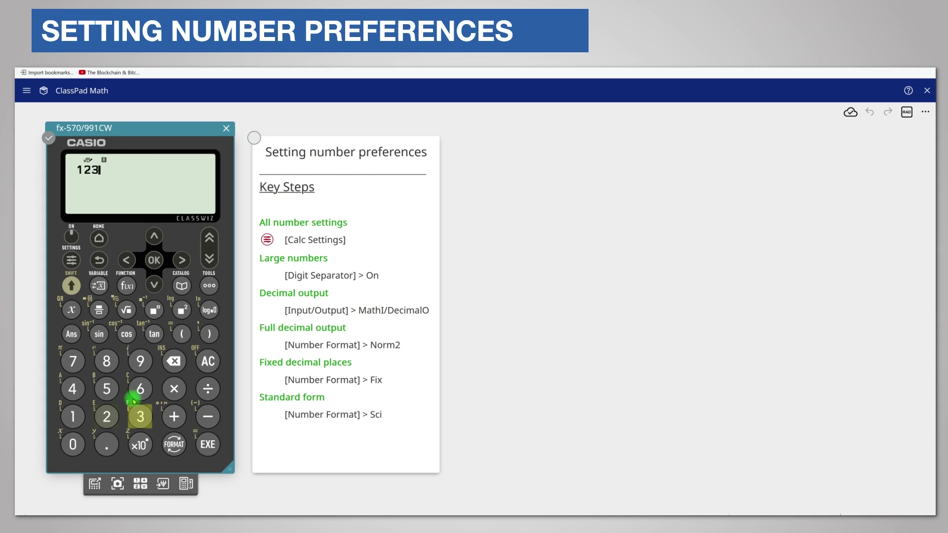
left_click(73, 389)
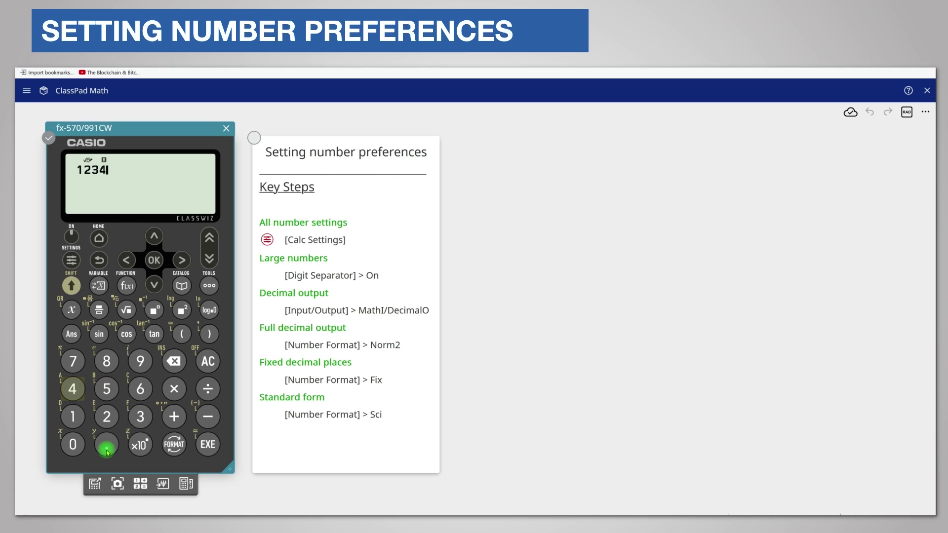
type("5.6")
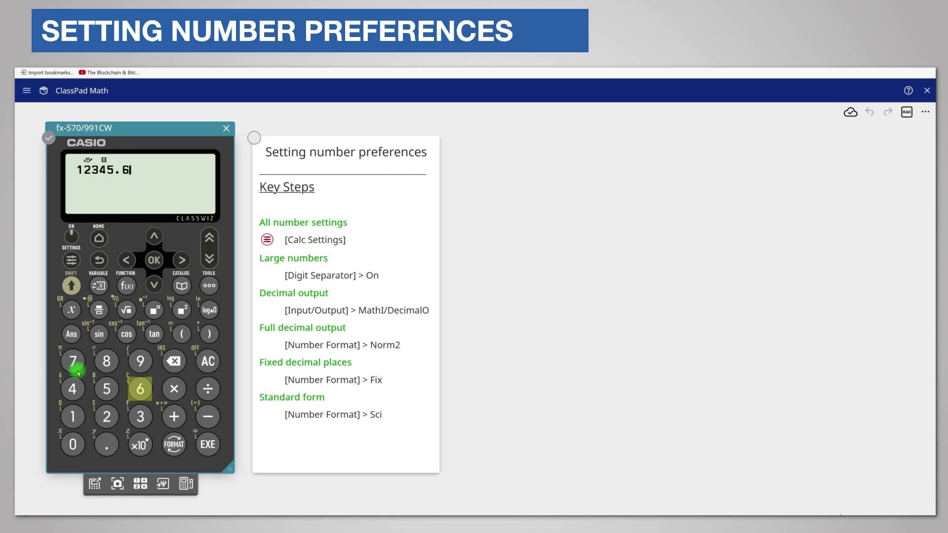
left_click(74, 365)
left_click(106, 361)
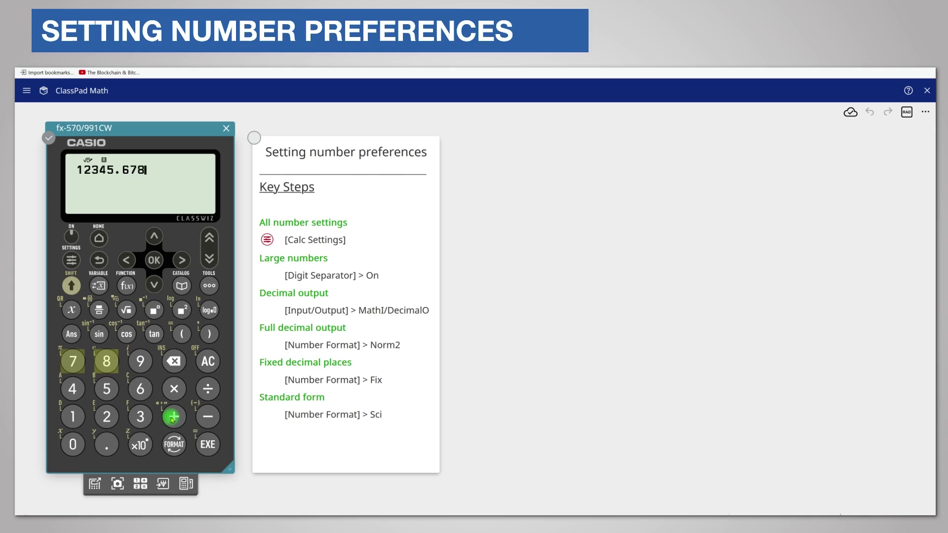
type("9")
key("Return")
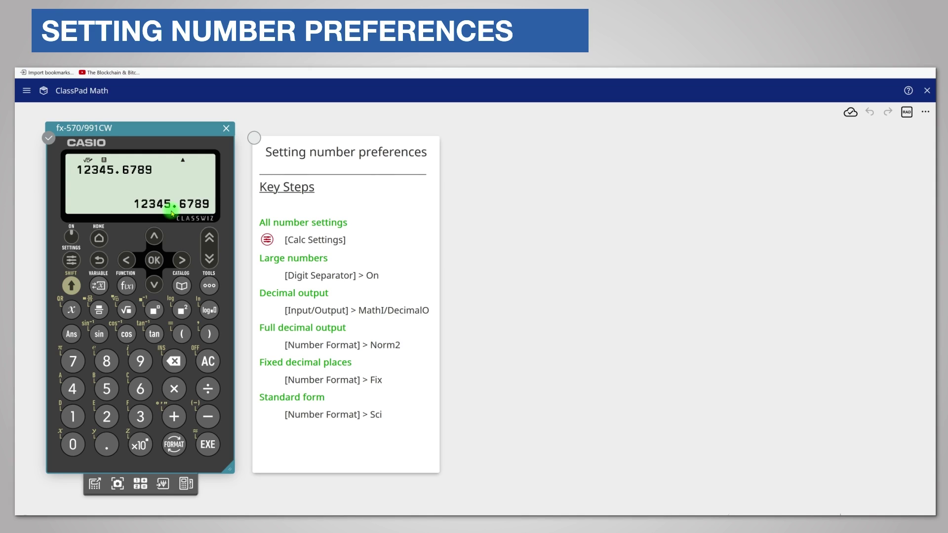
Step: Set Digit Separator to On in the calculation settings and re-evaluate 12345.6789
left_click(72, 260)
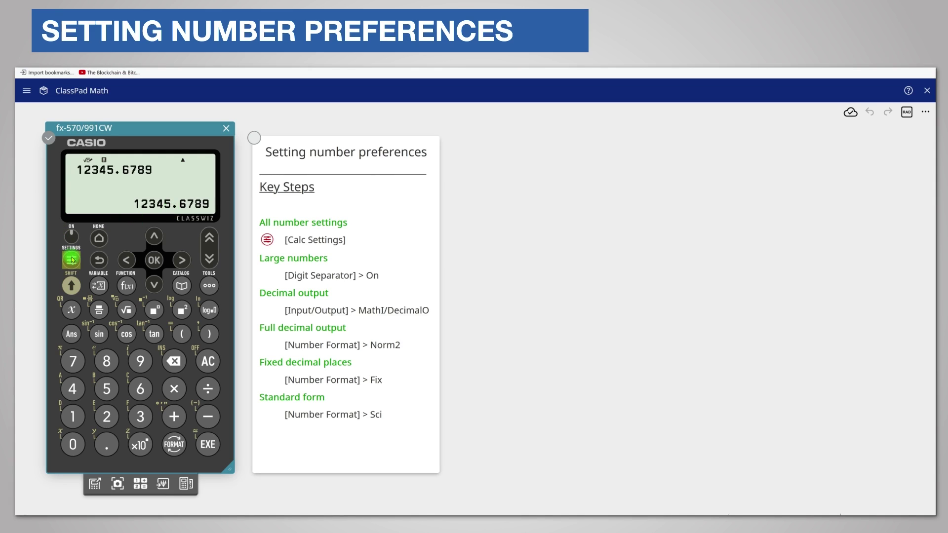
left_click(154, 262)
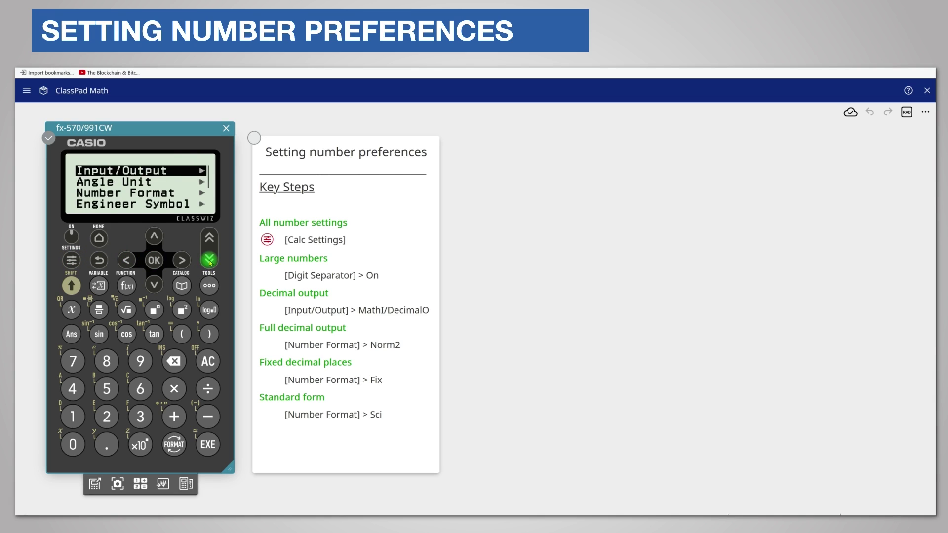
left_click(210, 260)
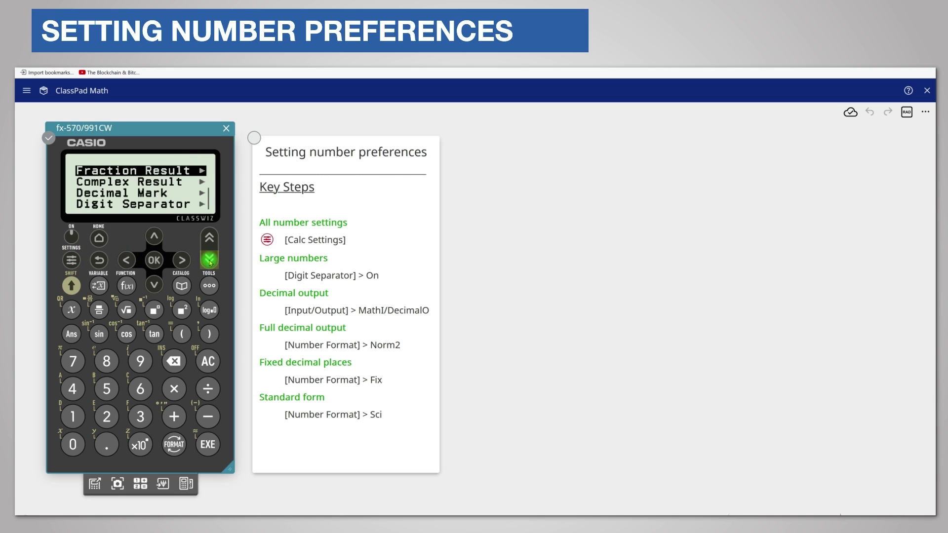
left_click(155, 289)
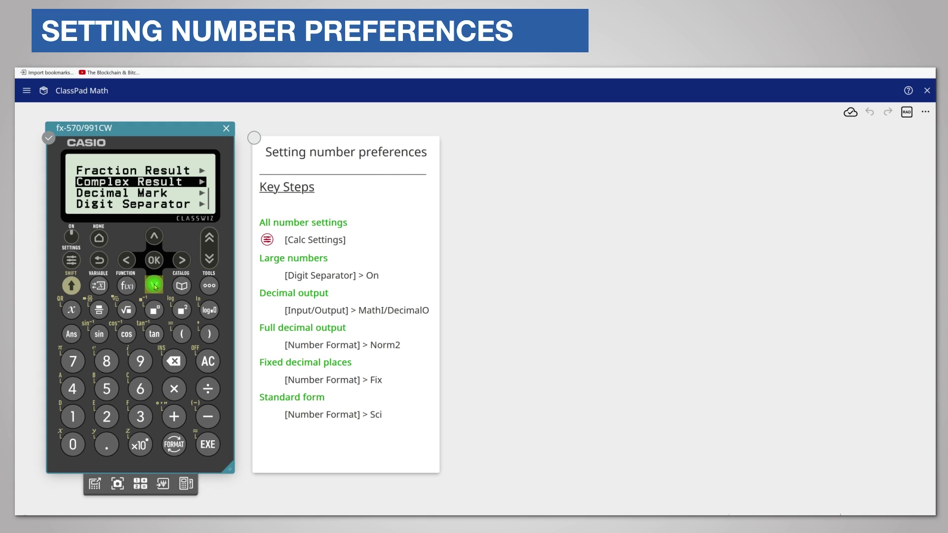
left_click(154, 286)
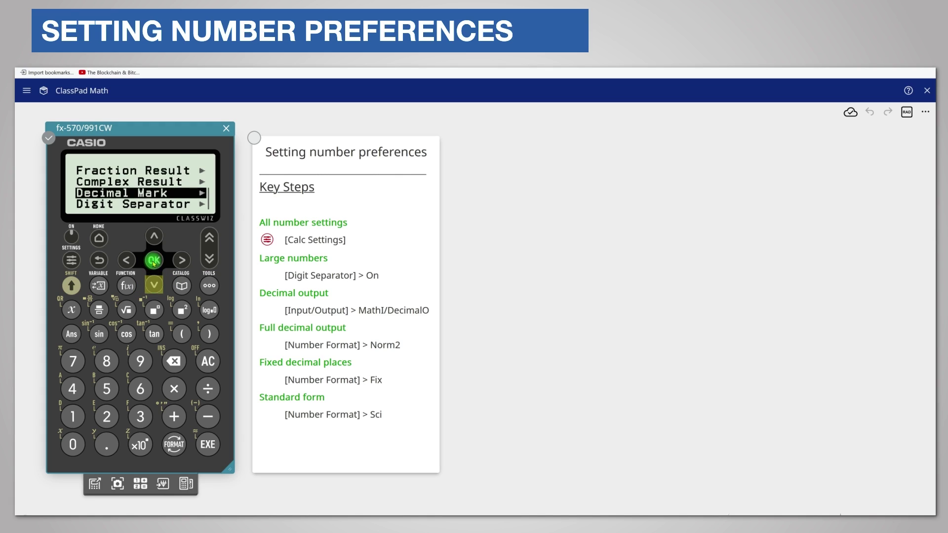
left_click(154, 286)
left_click(154, 262)
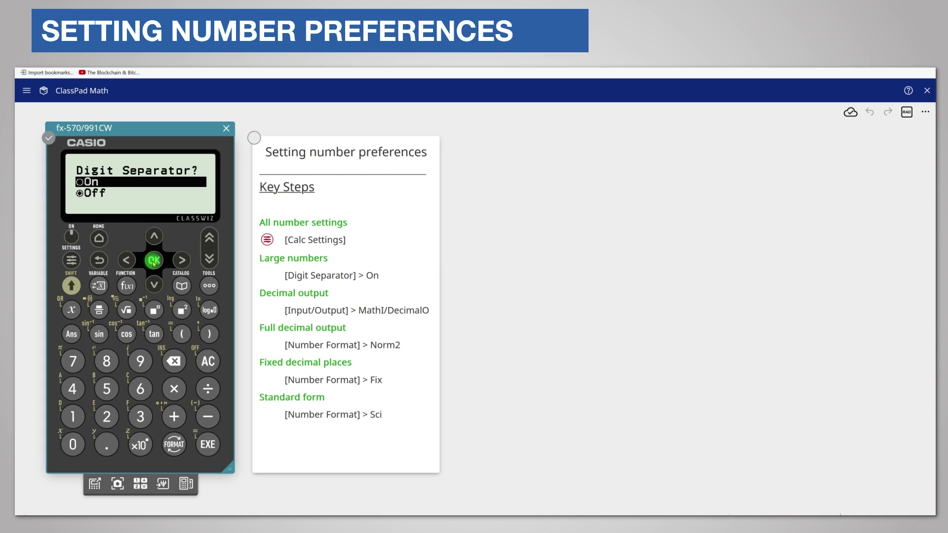
left_click(154, 262)
left_click(99, 260)
left_click(99, 260)
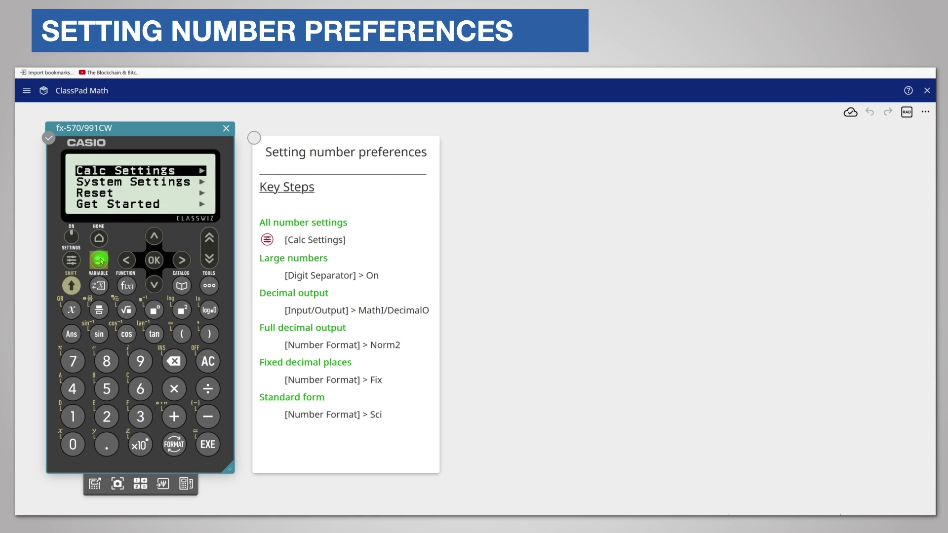
left_click(100, 260)
left_click(207, 445)
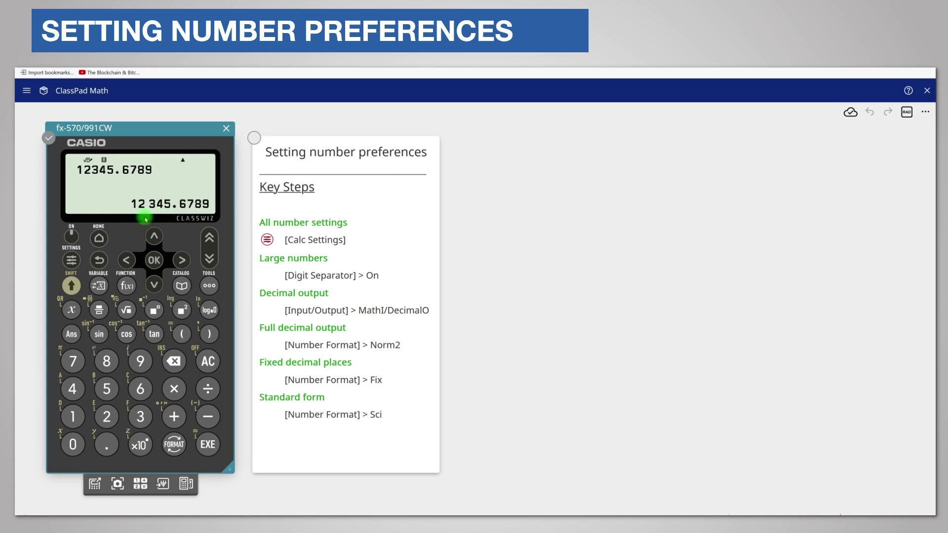
Step: Set the Input/Output calculation setting to MathI/DecimalO and return to the calculation screen
left_click(71, 262)
left_click(154, 261)
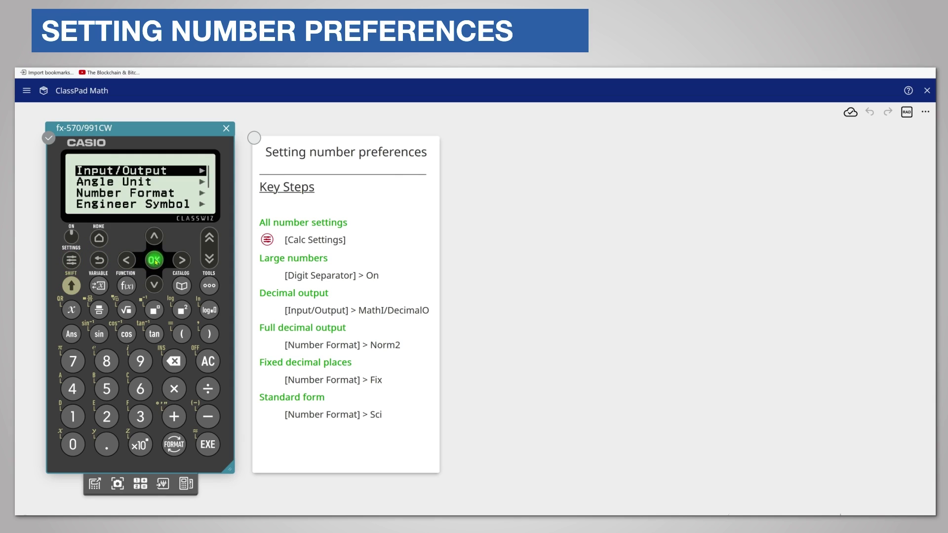
left_click(155, 260)
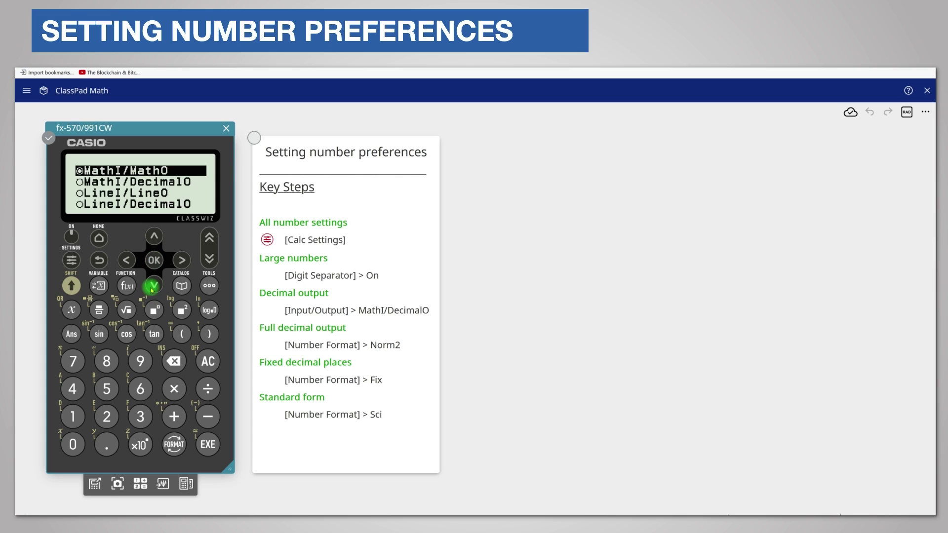
key("Down")
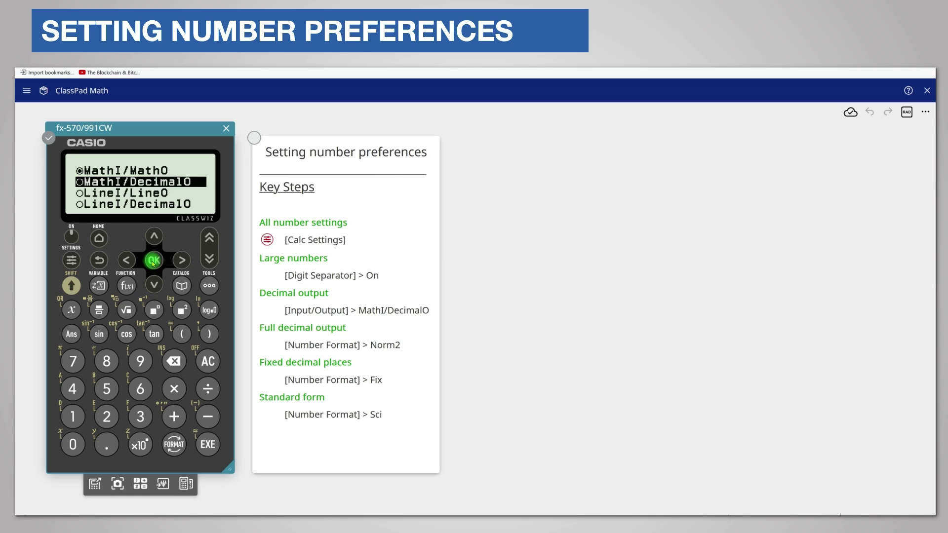
left_click(153, 264)
left_click(96, 262)
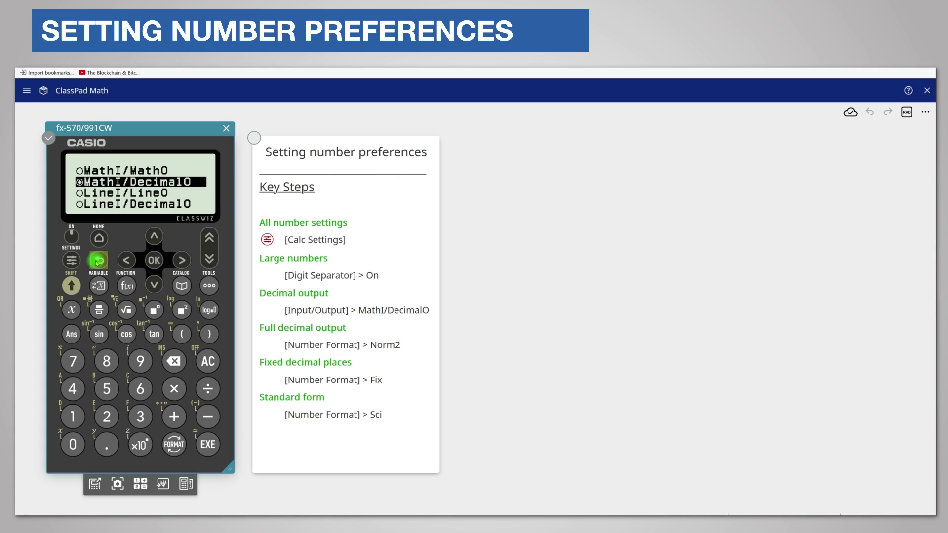
left_click(96, 262)
left_click(97, 263)
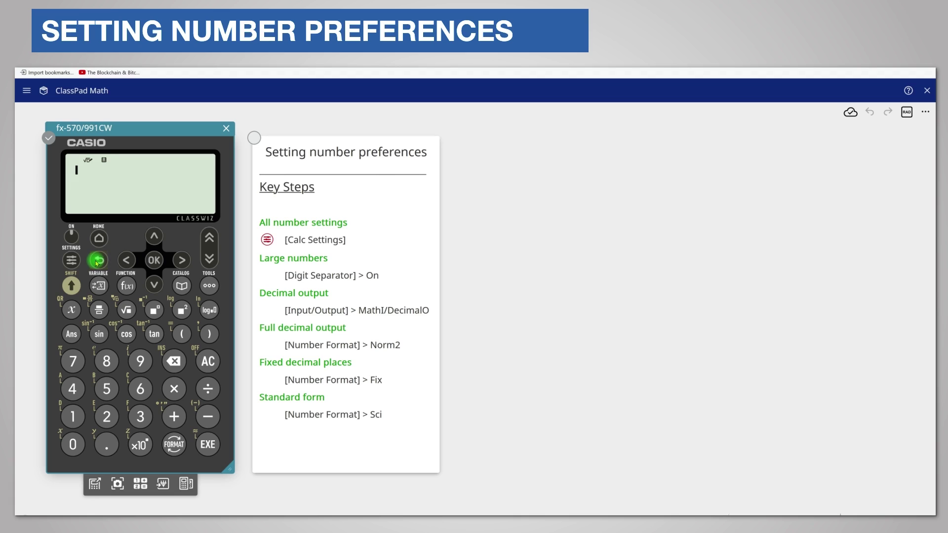
Step: Calculate 2.3+1.8 with the decimal output setting
left_click(94, 416)
left_click(106, 444)
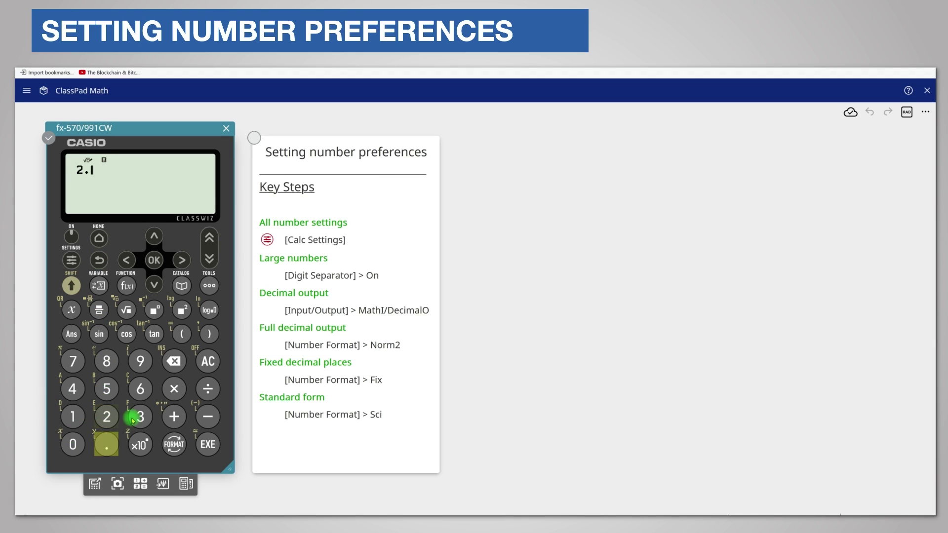
left_click(132, 419)
left_click(173, 416)
left_click(72, 416)
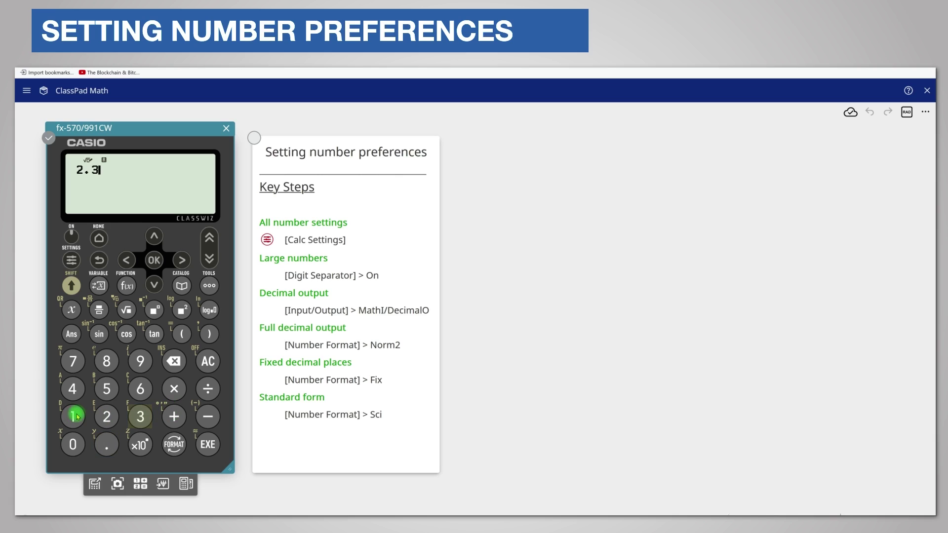
left_click(100, 447)
left_click(106, 361)
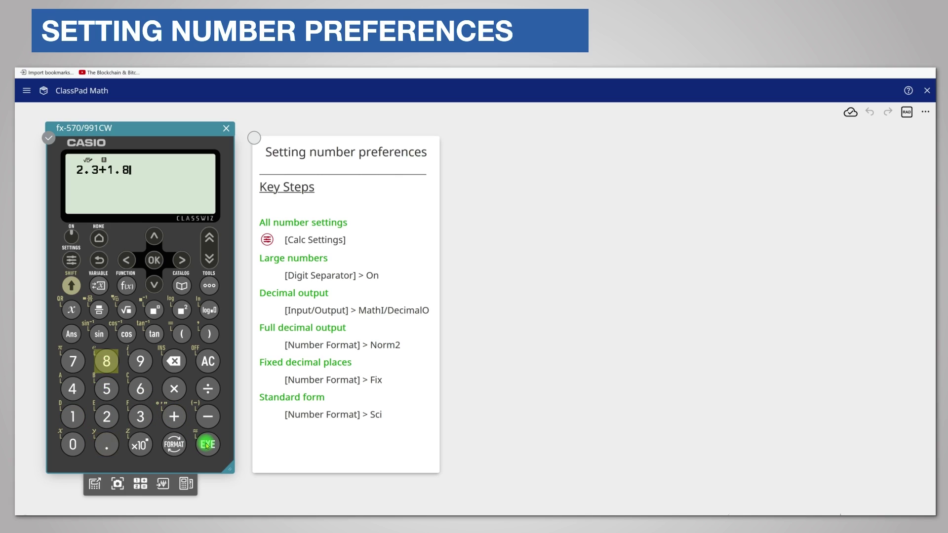
left_click(207, 444)
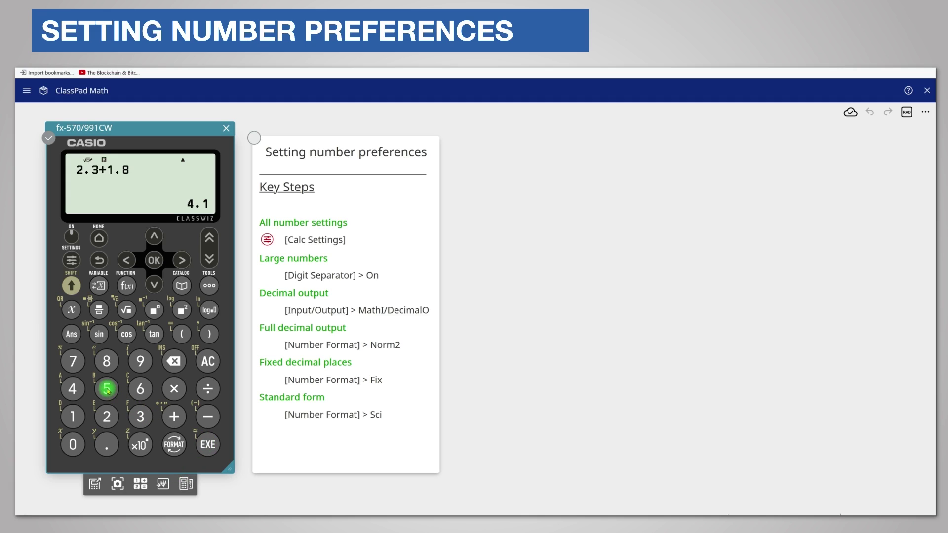
Step: Calculate 56÷10000 on the calculator
type("56/")
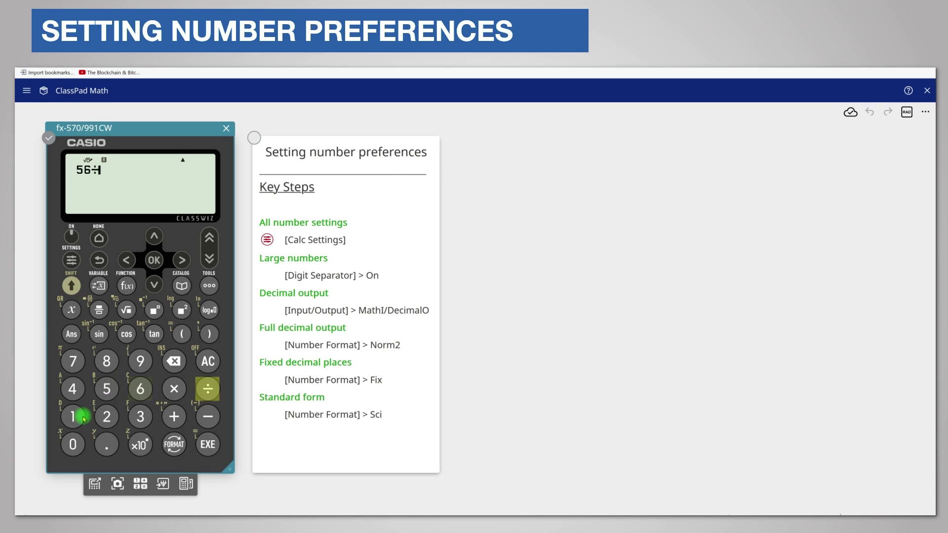
left_click(83, 417)
left_click(82, 445)
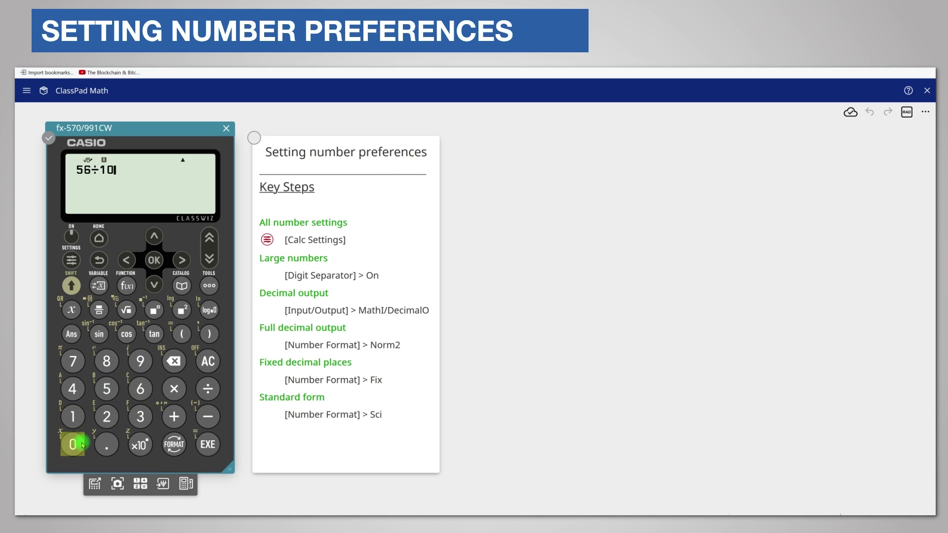
type("000")
left_click(207, 444)
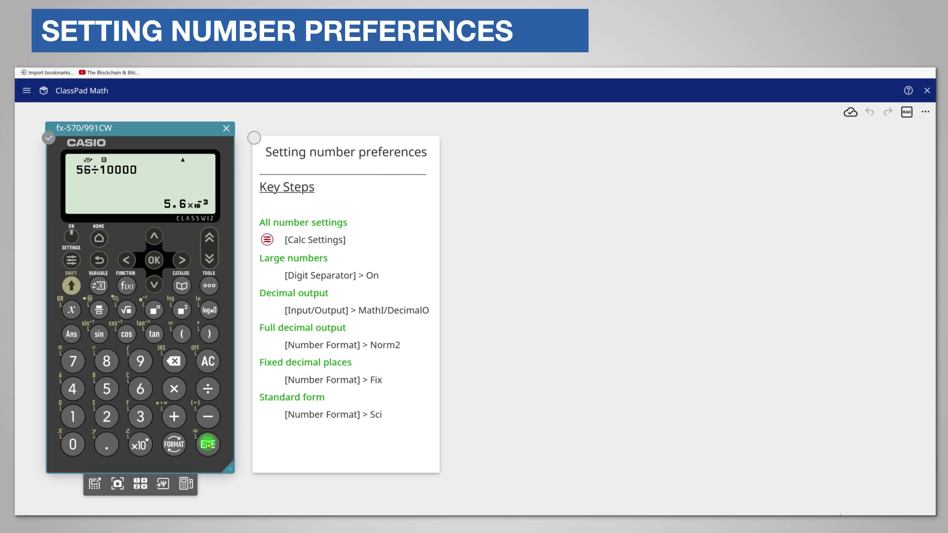
Step: Set the Number Format calculation setting to Norm 2
left_click(69, 258)
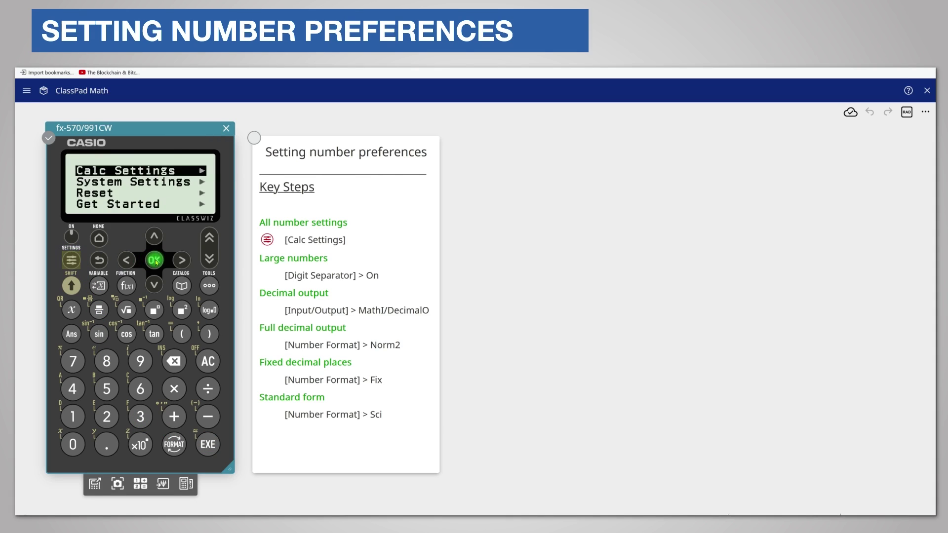
left_click(155, 261)
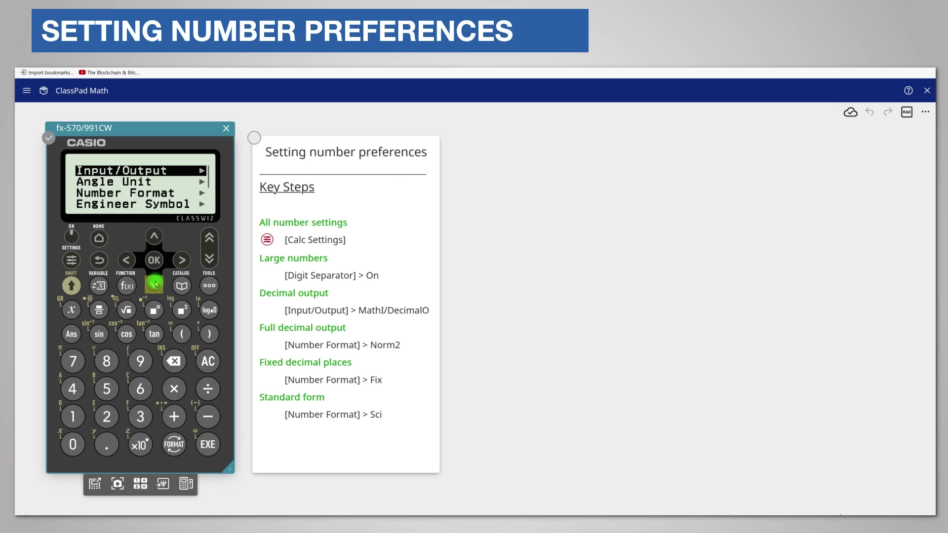
key("Down")
key("Down")
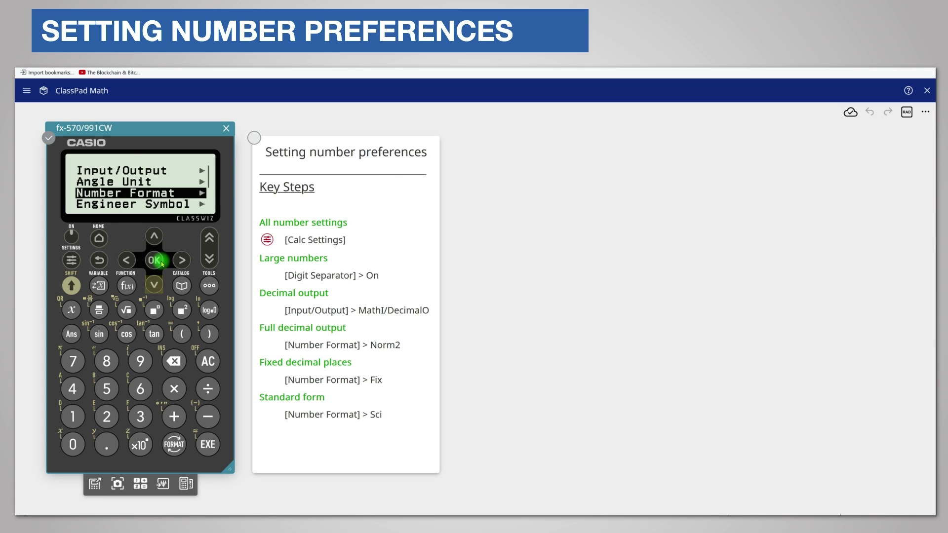
left_click(154, 261)
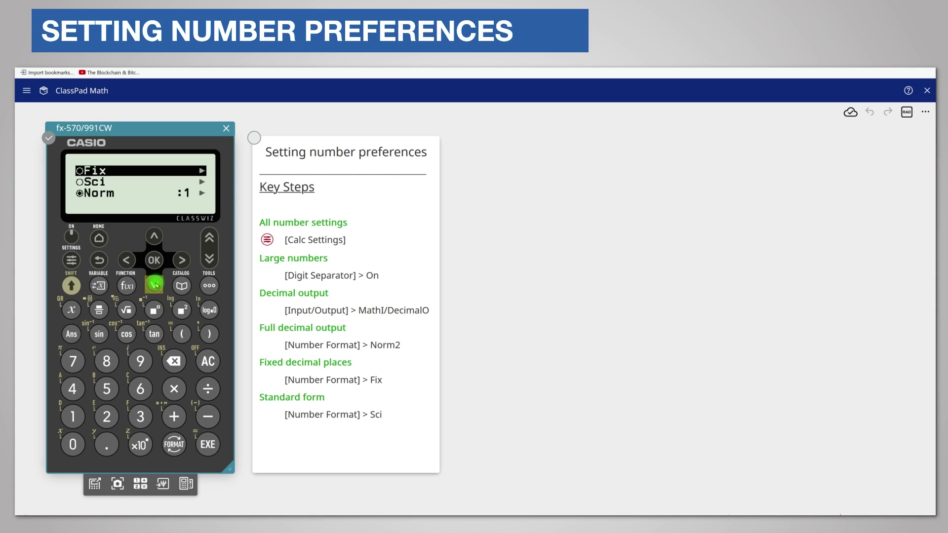
left_click(156, 286)
left_click(156, 286)
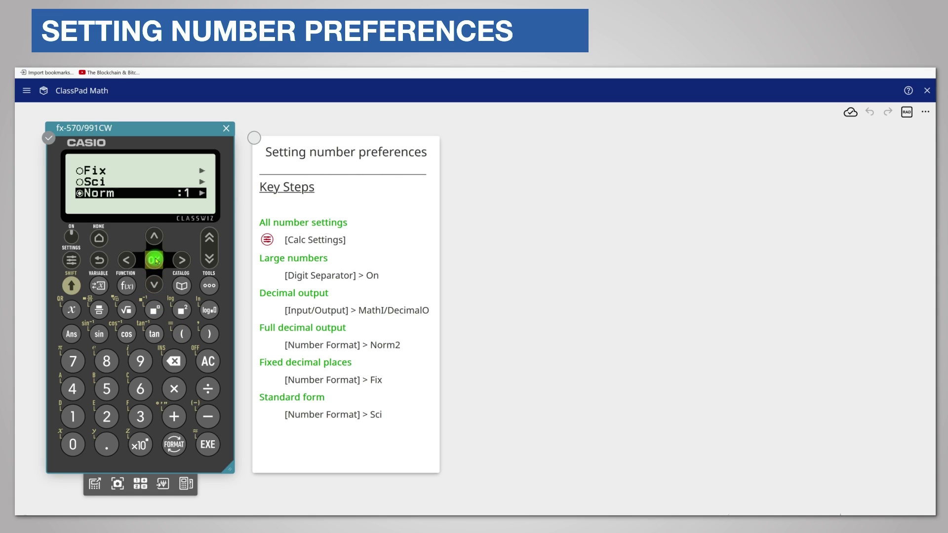
left_click(156, 260)
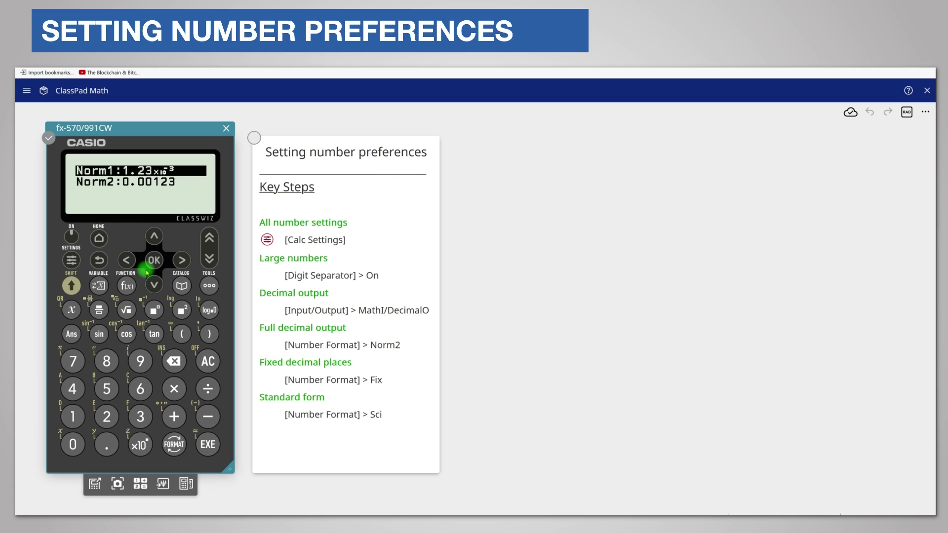
key("Down")
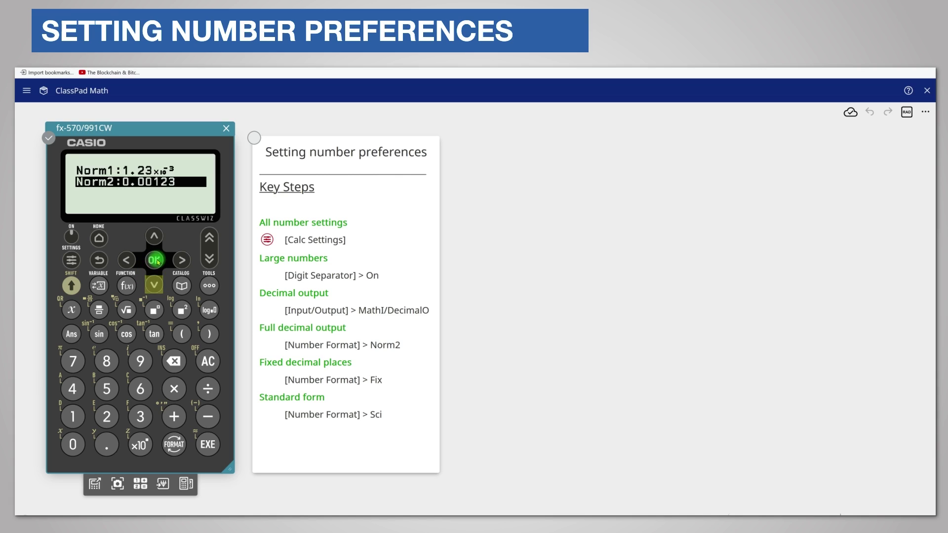
left_click(155, 261)
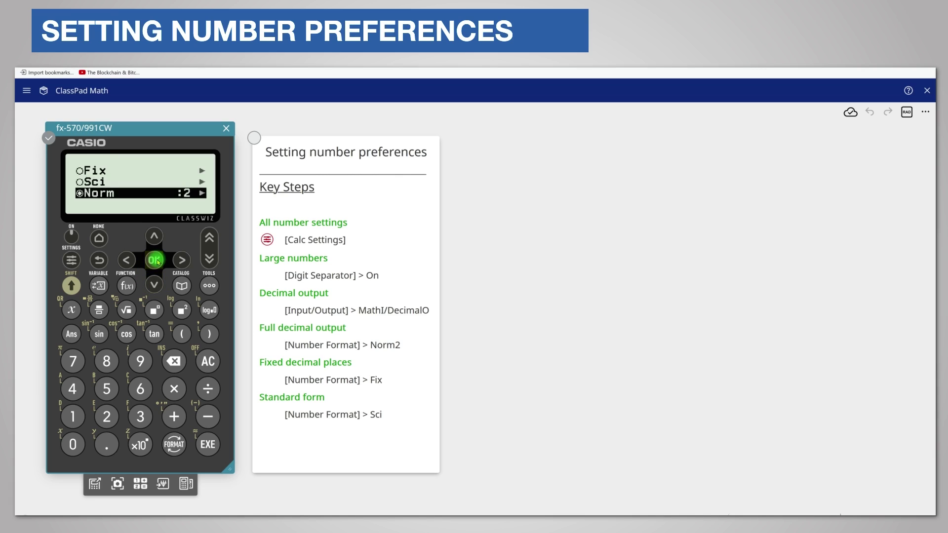
Step: Return to the calculation screen and re-evaluate 56÷10000 with the Norm 2 format
left_click(99, 258)
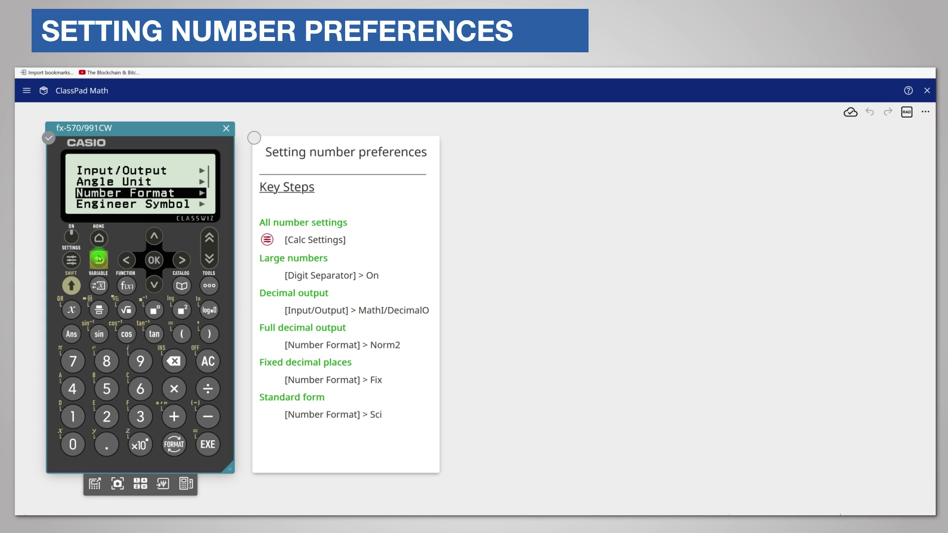
left_click(99, 258)
left_click(99, 258)
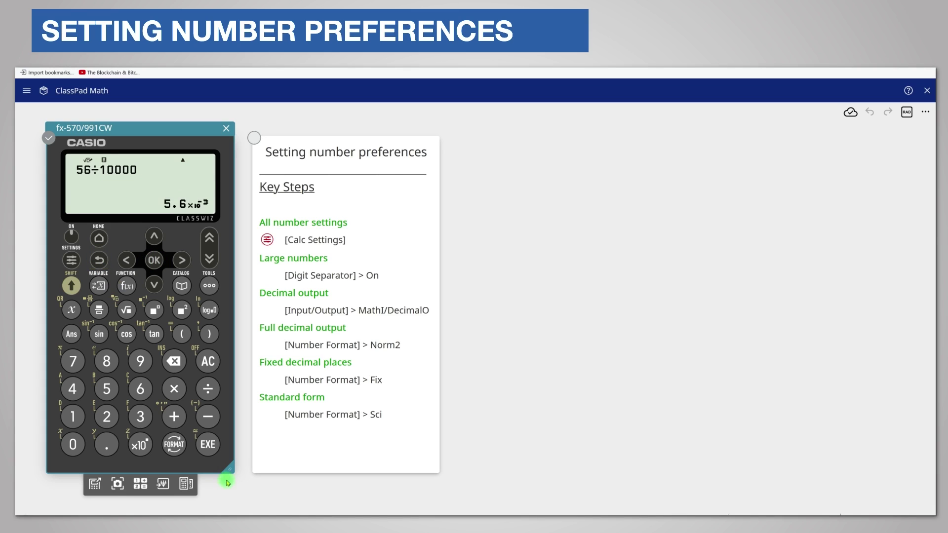
left_click(210, 445)
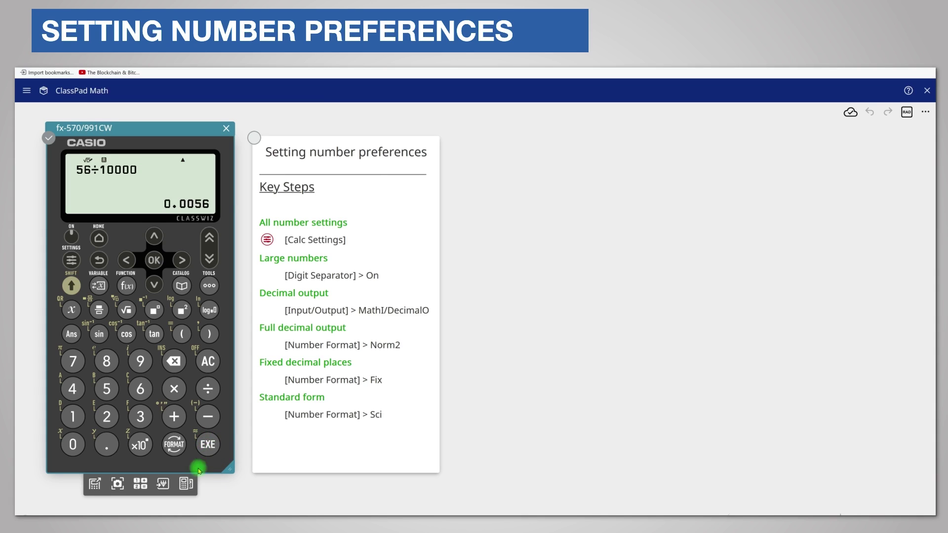
Step: Switch the emulator model to fx-83/85GT CW and open its calculation screen
left_click(186, 483)
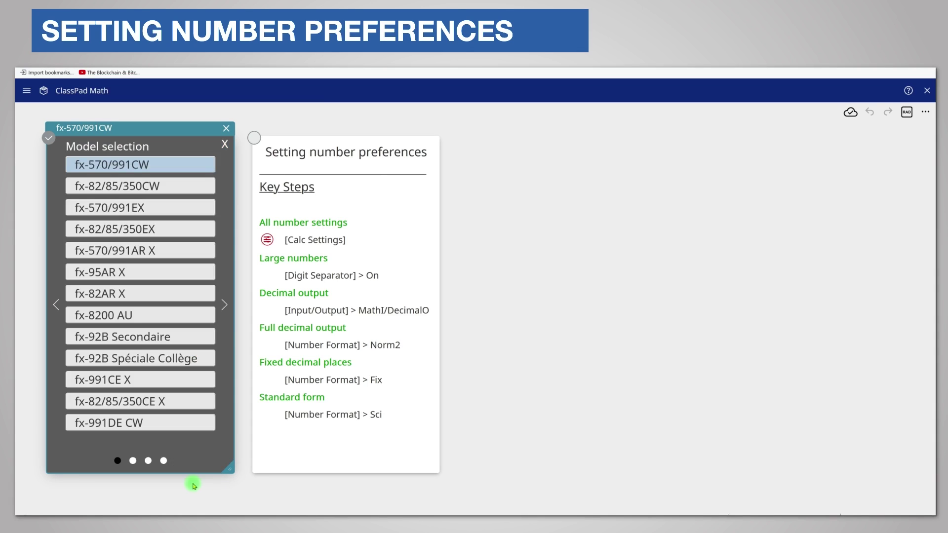
left_click(223, 304)
left_click(155, 339)
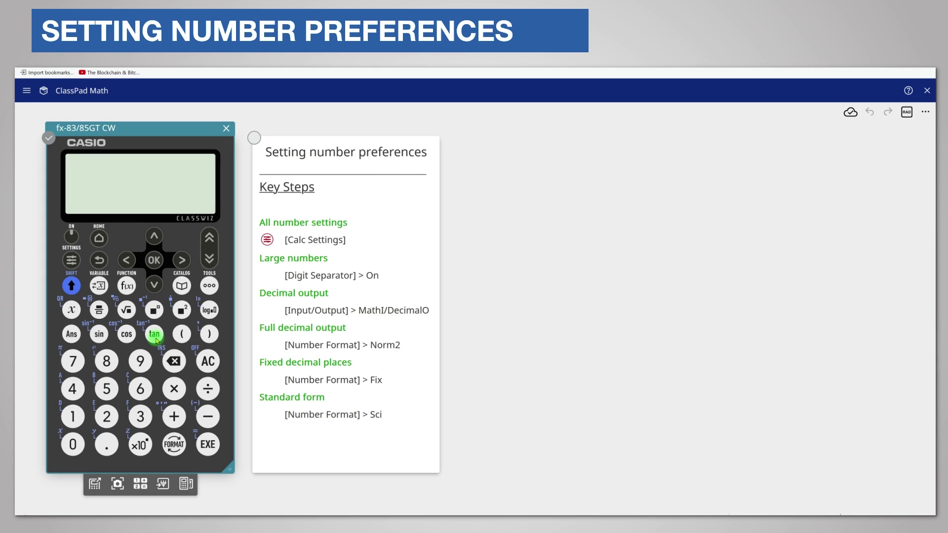
left_click(156, 260)
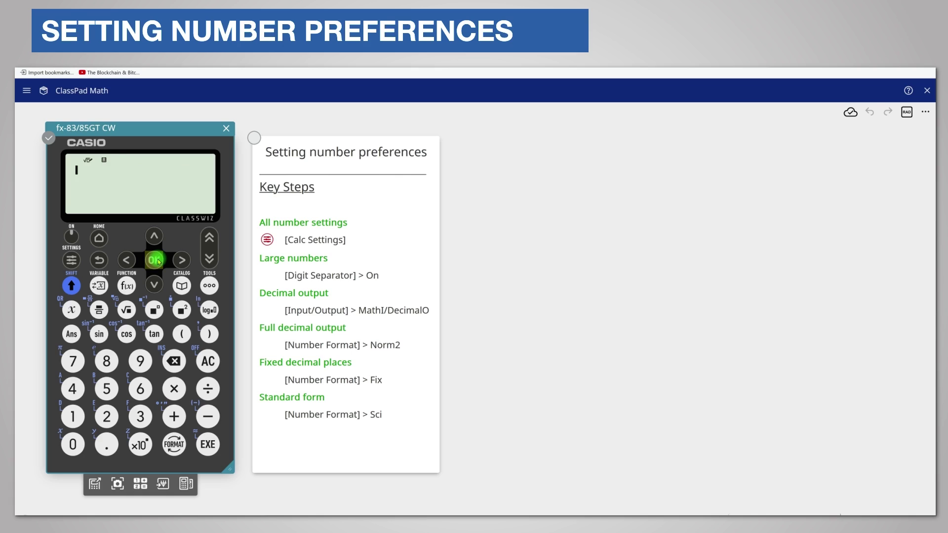
Step: Set the fx-83/85GT CW's Input/Output setting to MathI/DecimalO and return to the calculation screen
left_click(78, 261)
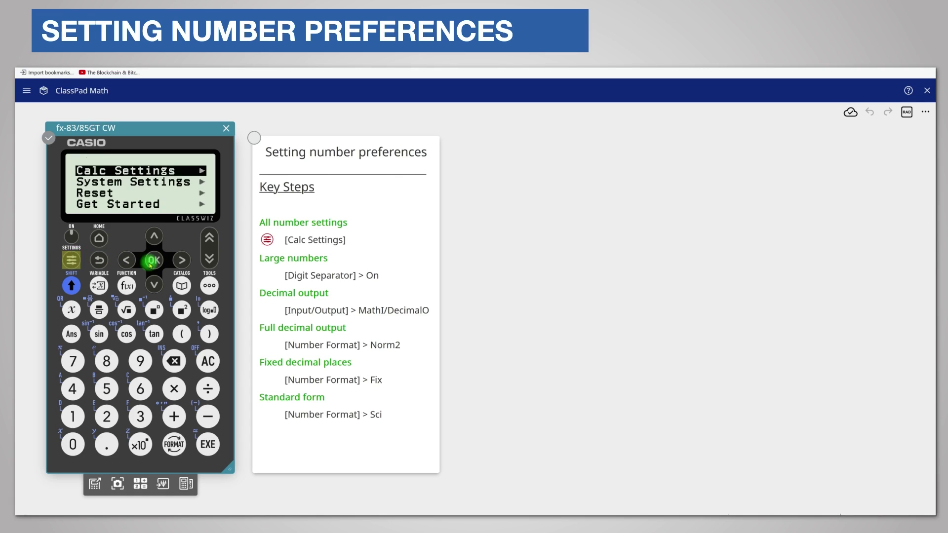
left_click(151, 266)
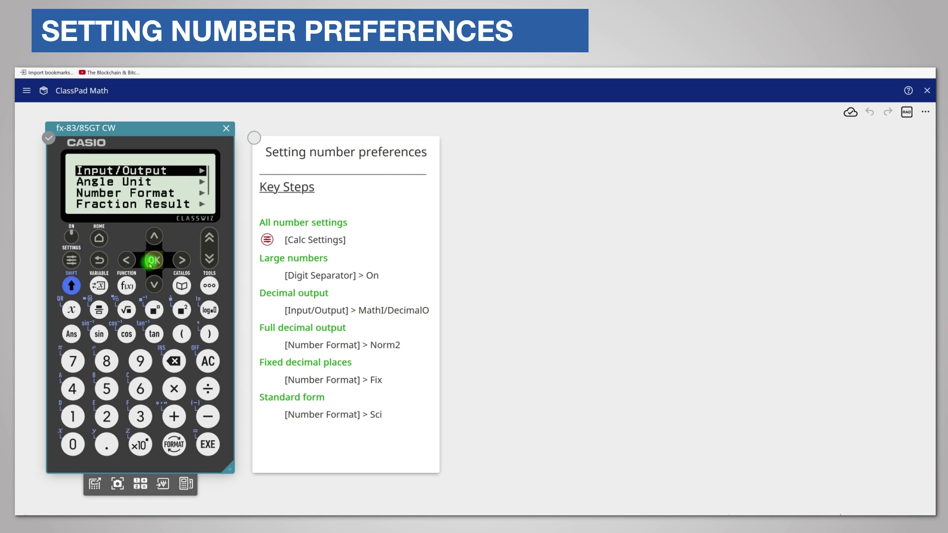
left_click(152, 262)
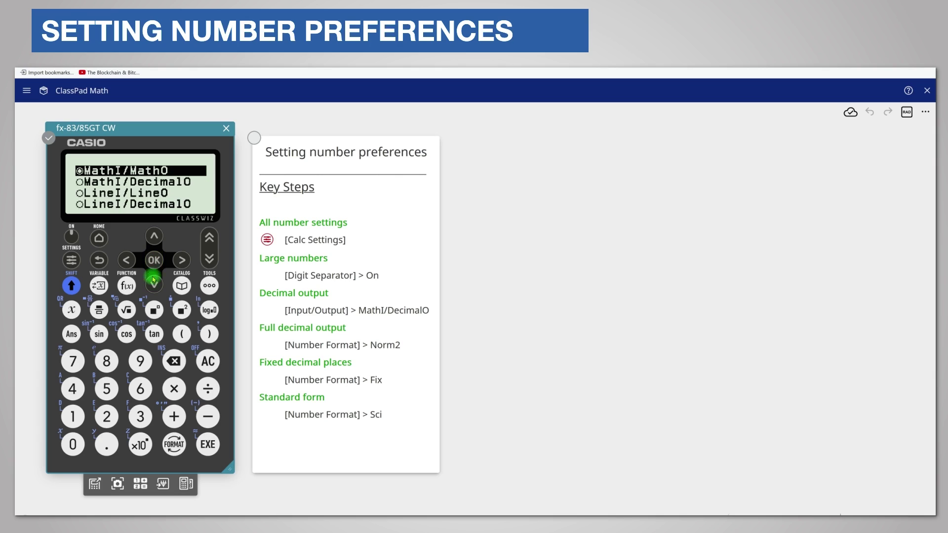
left_click(153, 284)
left_click(158, 263)
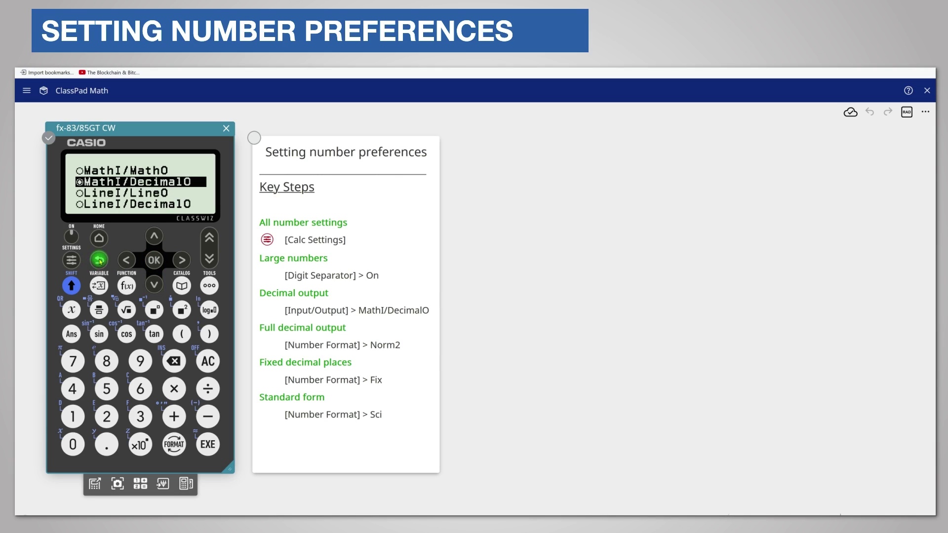
left_click(99, 260)
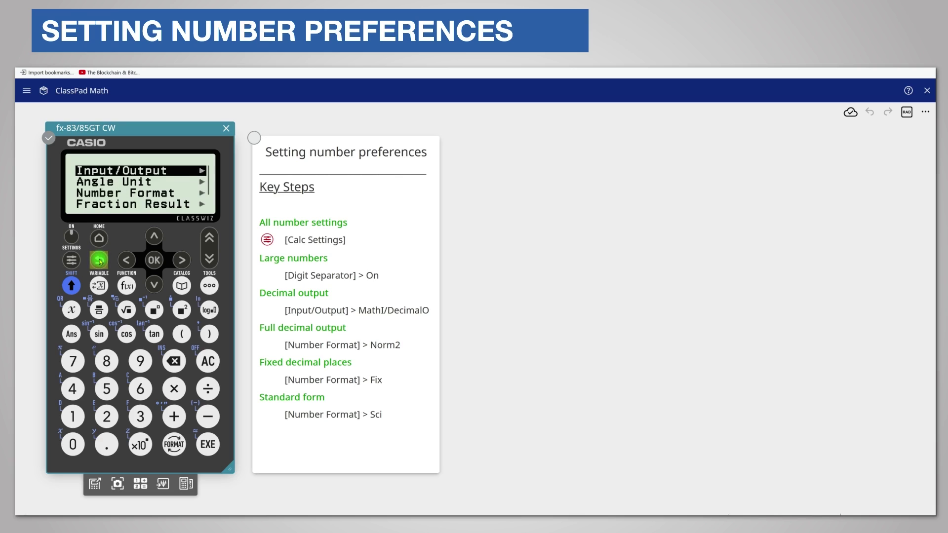
left_click(100, 260)
left_click(99, 261)
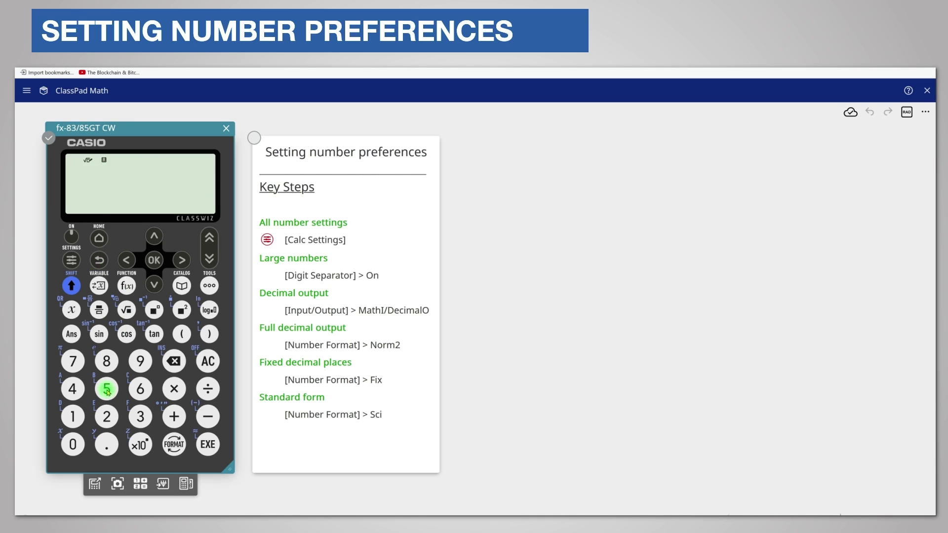
Step: Calculate 56÷10000 on the fx-83/85GT CW
left_click(107, 389)
left_click(207, 388)
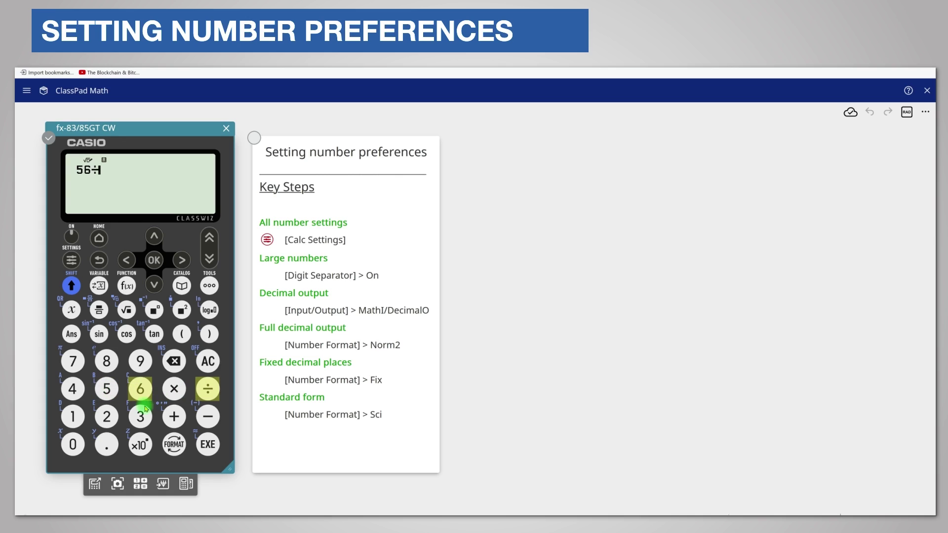
left_click(73, 443)
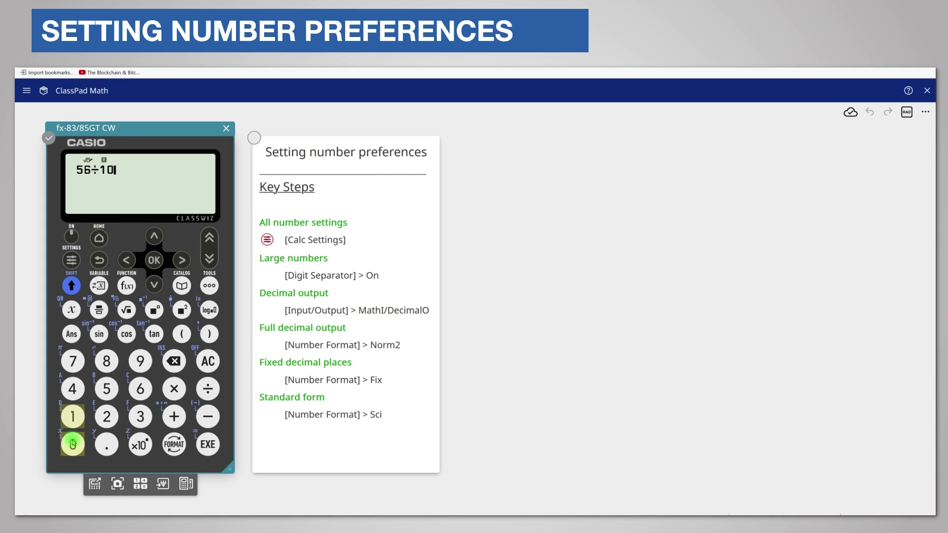
left_click(73, 443)
left_click(73, 443)
left_click(73, 443)
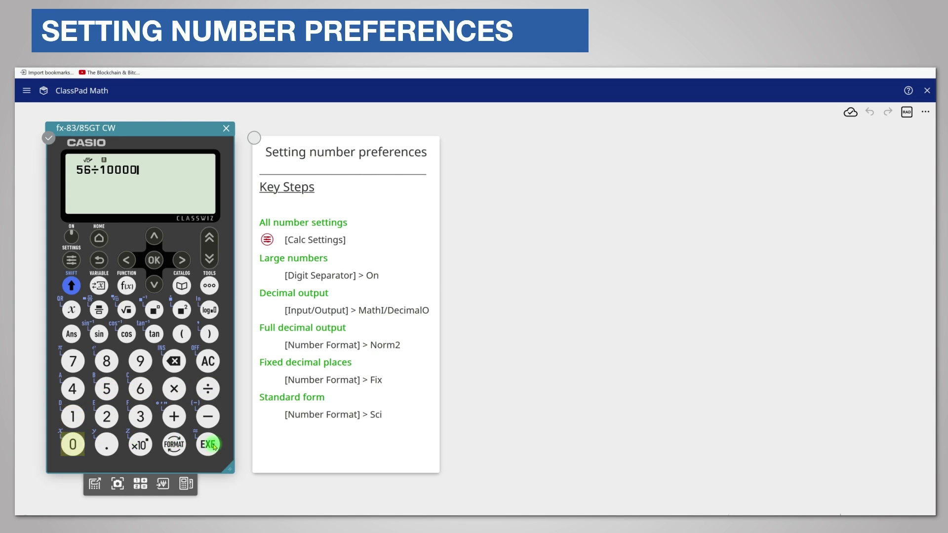
left_click(208, 445)
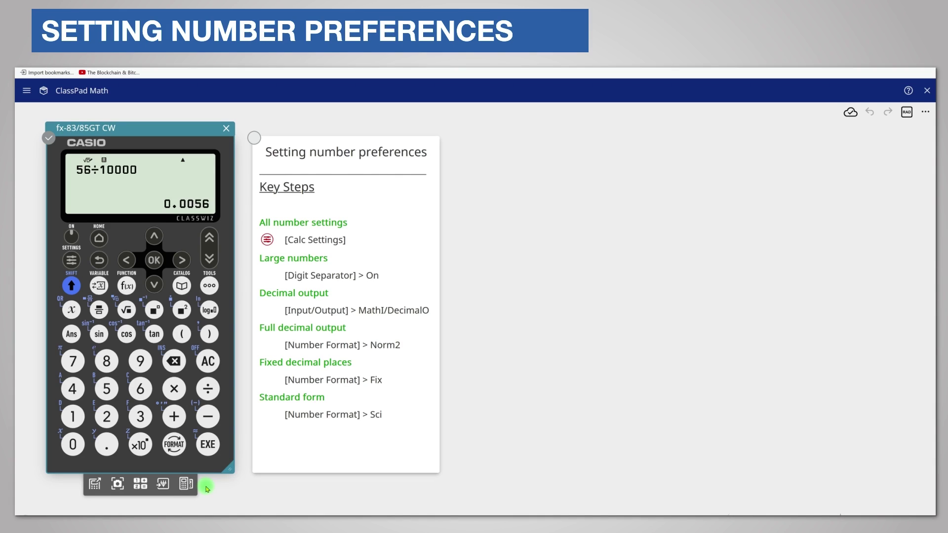
Step: Set the Number Format calculation setting to Fix with 3 decimal places
left_click(72, 261)
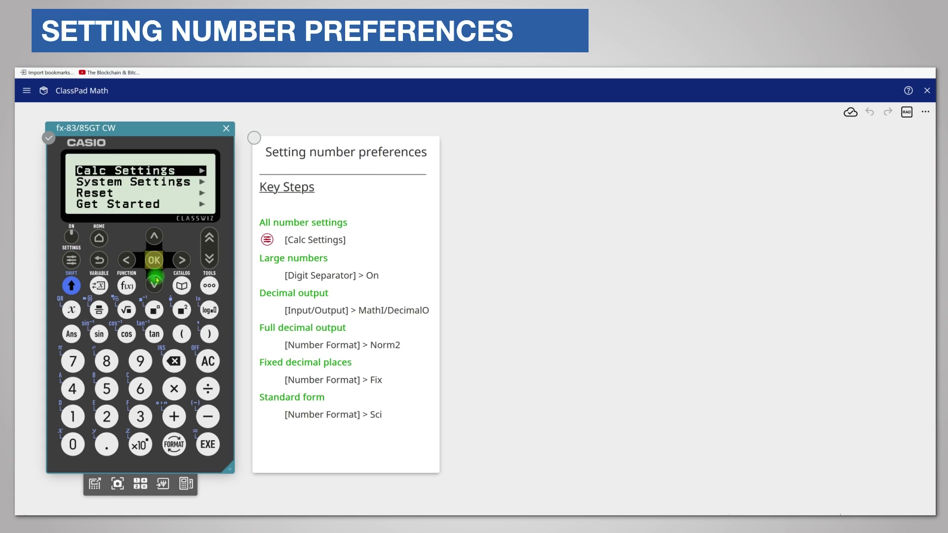
left_click(154, 260)
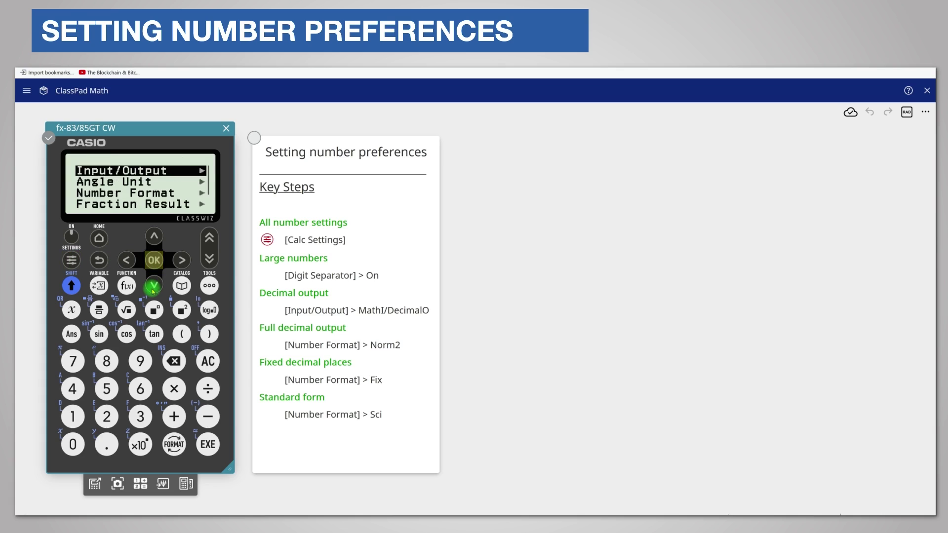
key("Down")
key("Down")
left_click(153, 261)
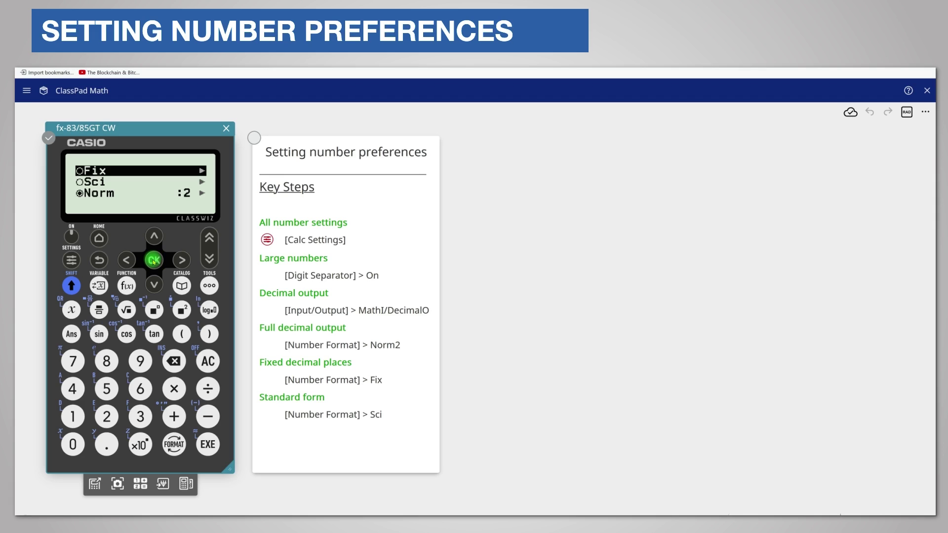
left_click(154, 260)
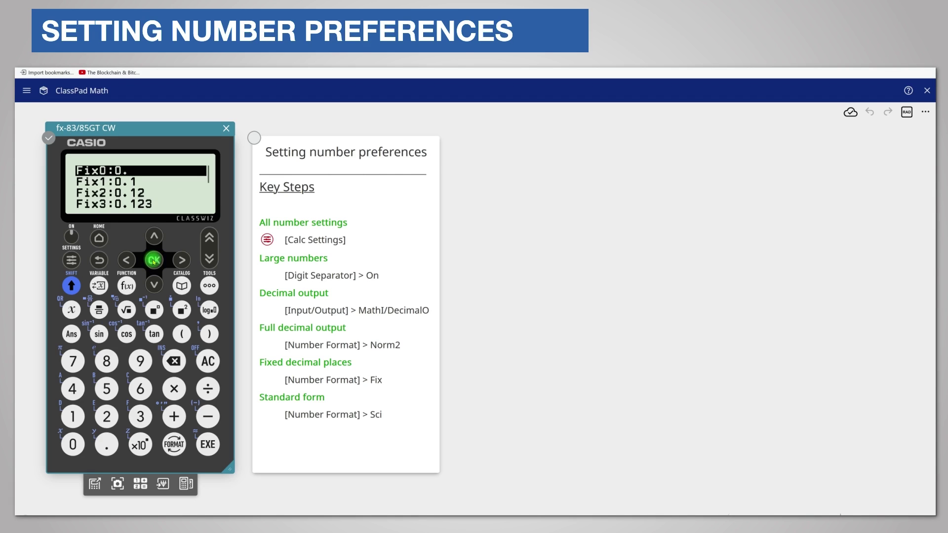
left_click(155, 285)
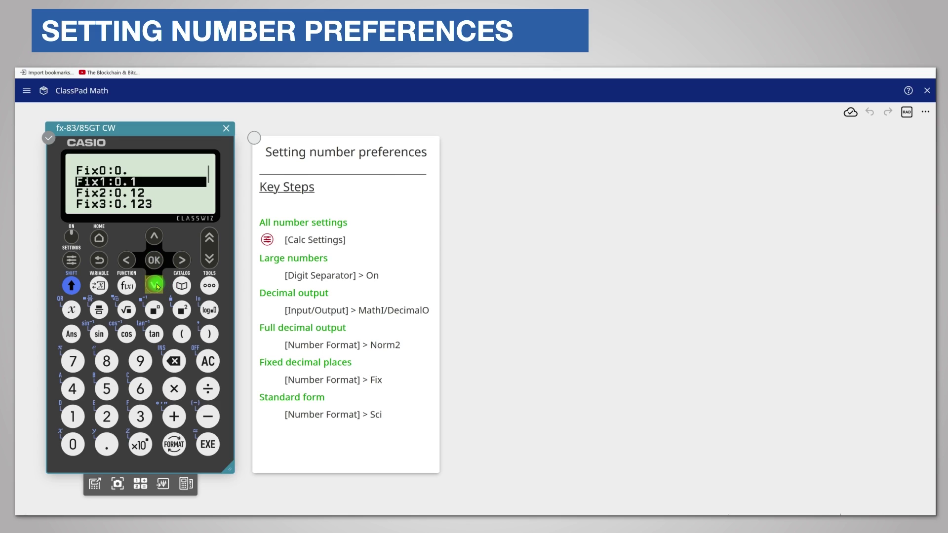
left_click(156, 285)
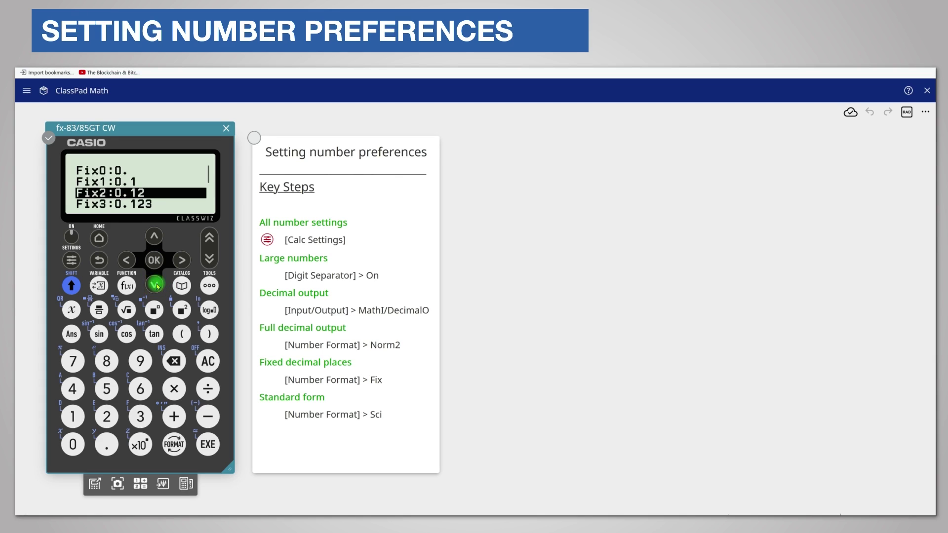
left_click(156, 286)
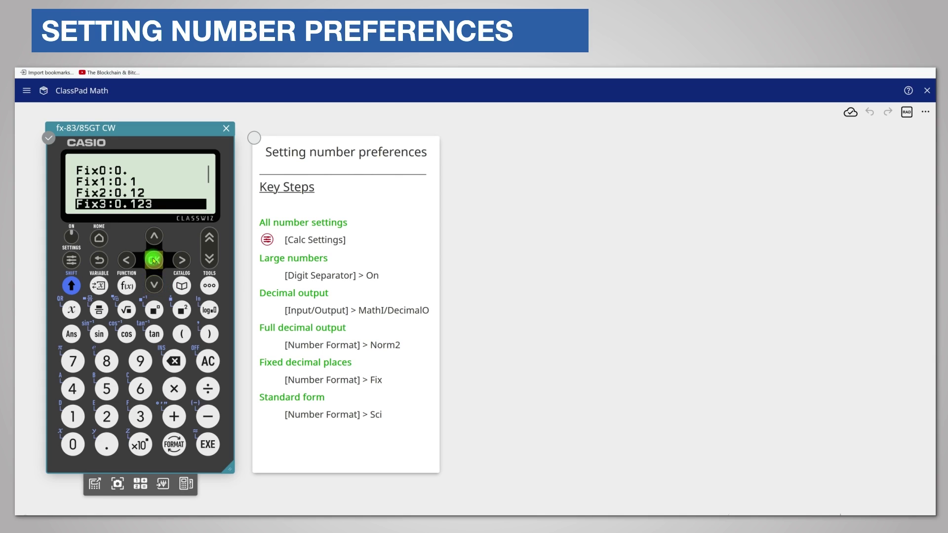
left_click(153, 261)
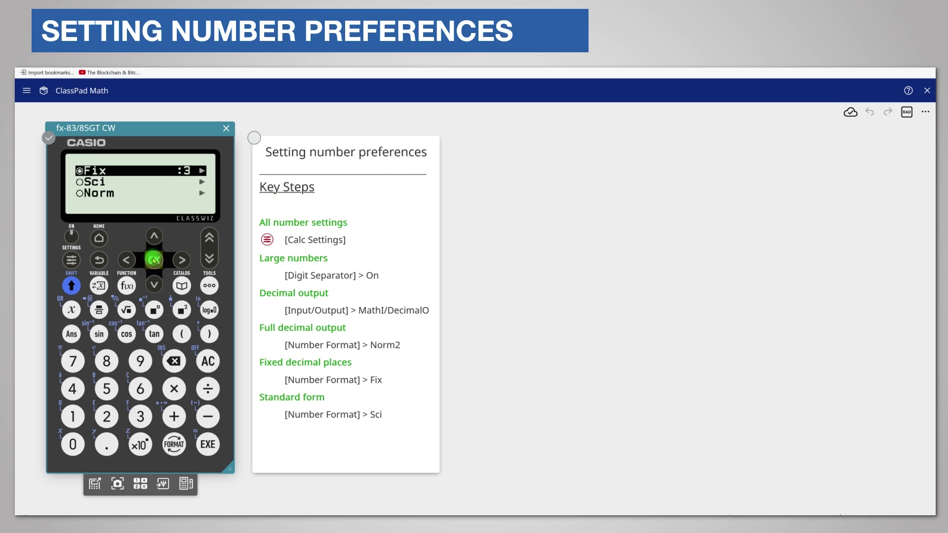
Step: Return to the calculation screen and re-evaluate 56÷10000 with the Fix 3 format
left_click(100, 262)
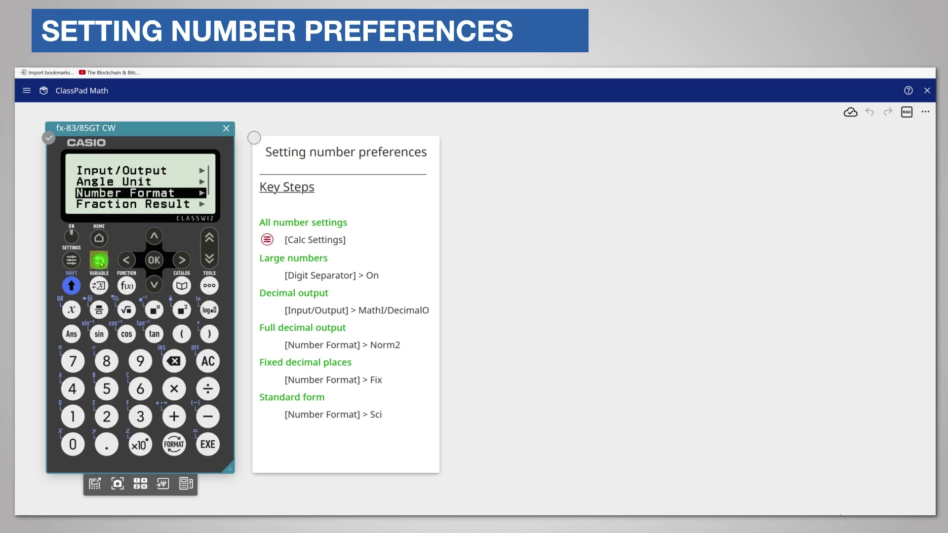
left_click(100, 262)
left_click(100, 261)
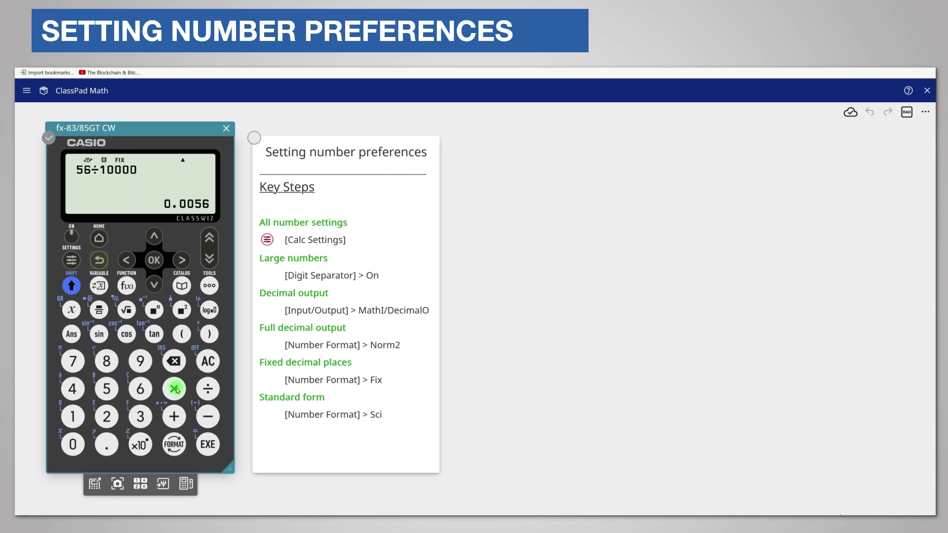
left_click(211, 448)
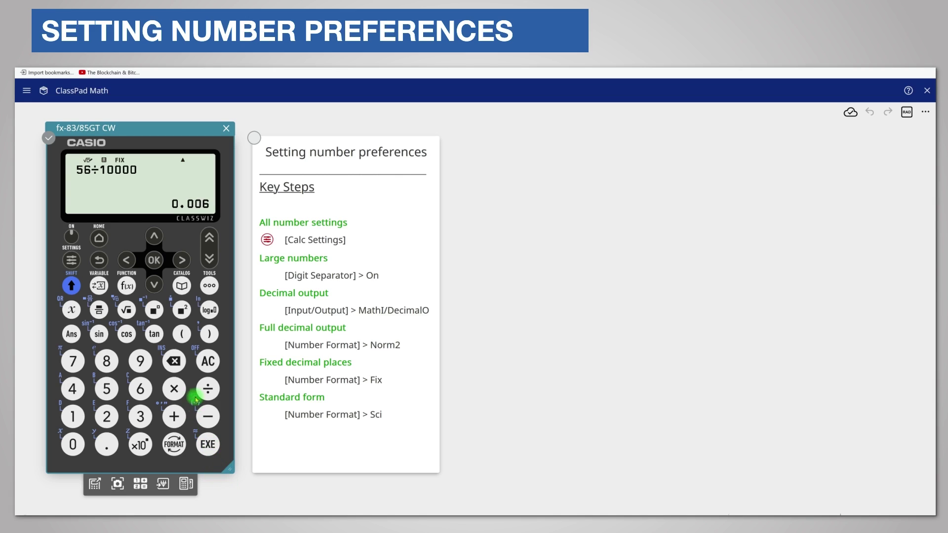
Step: Multiply the previous answer by 10000 on the fx-83/85GT CW
left_click(176, 389)
left_click(74, 445)
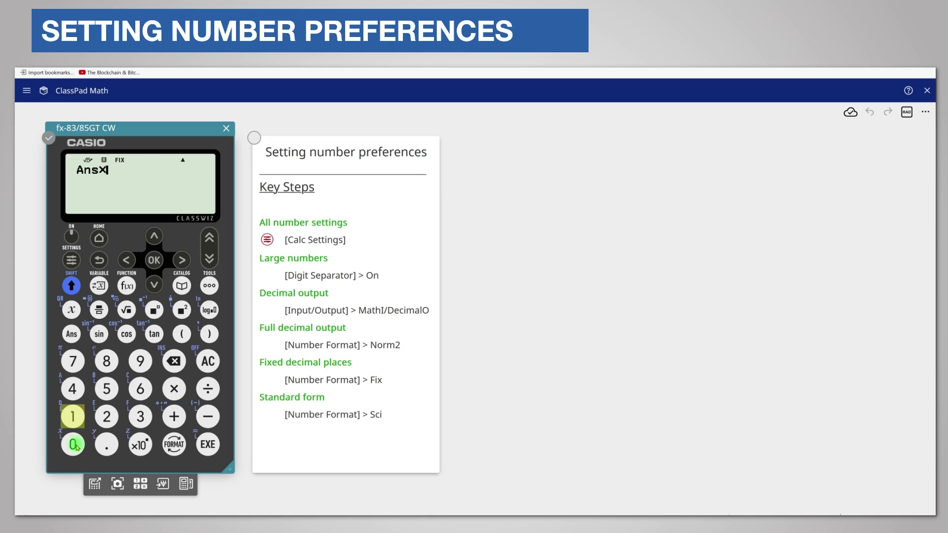
left_click(74, 445)
left_click(74, 446)
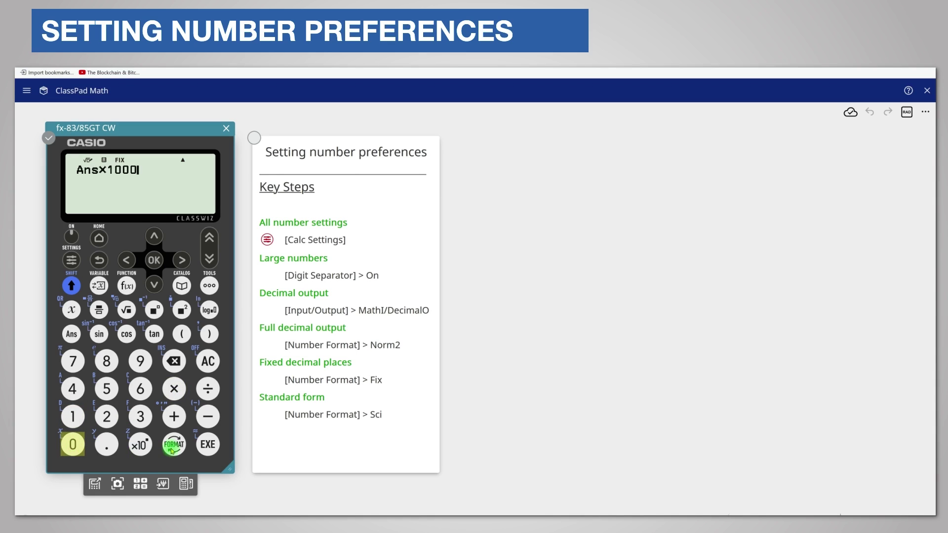
left_click(207, 446)
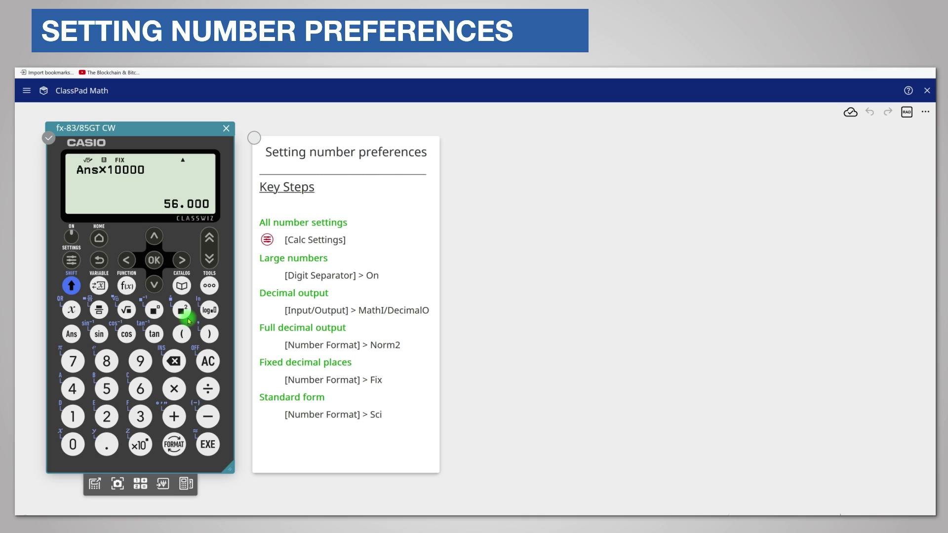
Step: Set the Number Format calculation setting to Sci 3 and return to the calculation screen
left_click(72, 261)
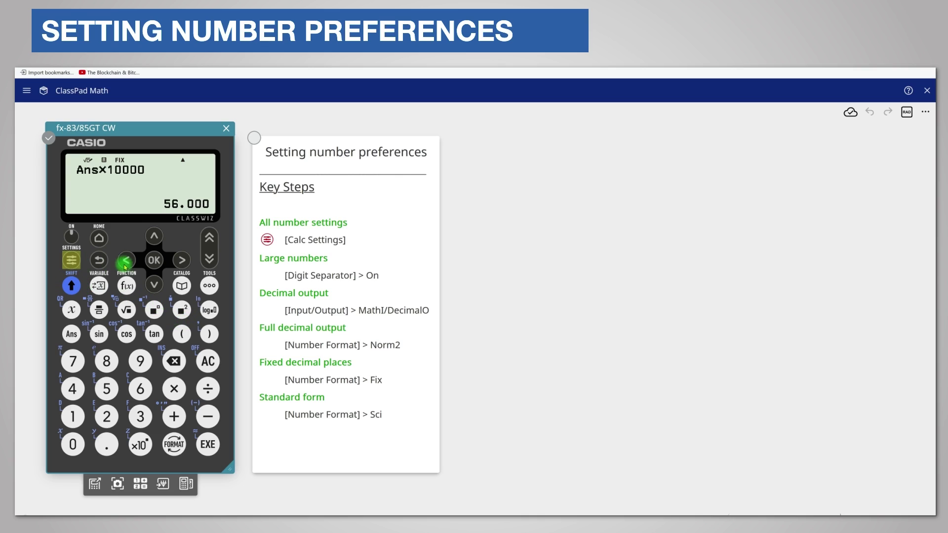
left_click(154, 286)
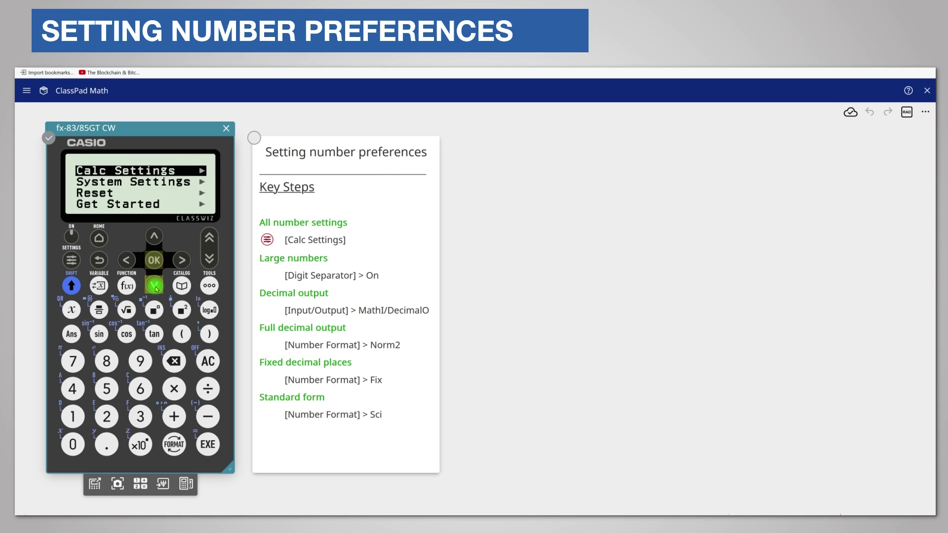
left_click(154, 286)
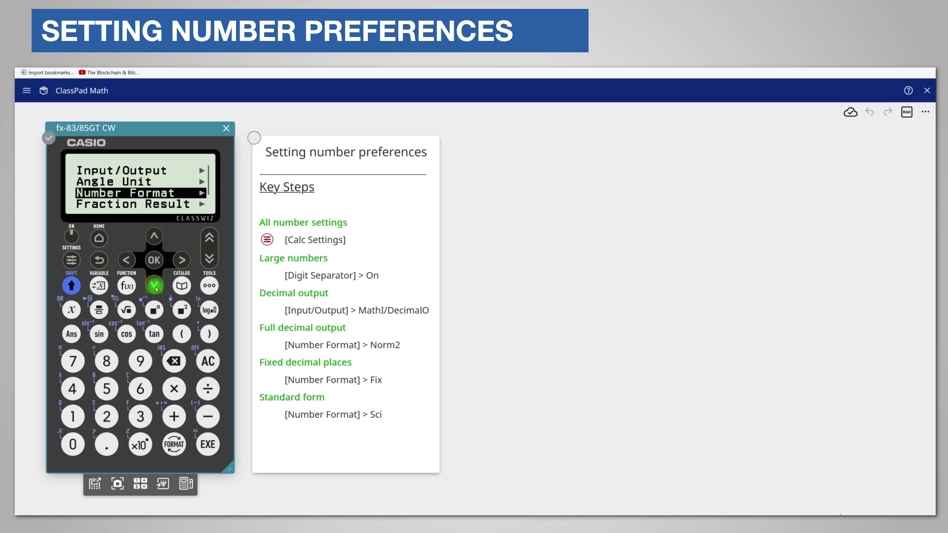
left_click(153, 261)
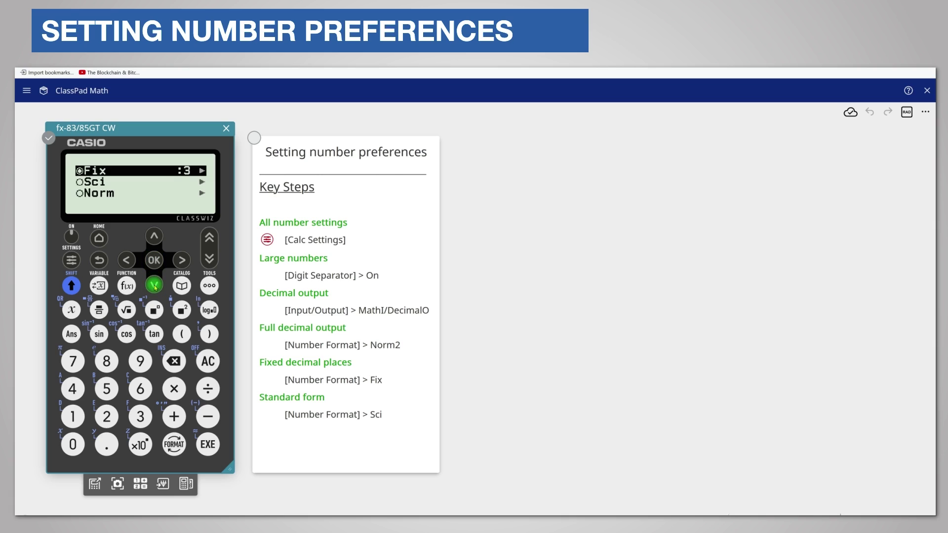
key("Down")
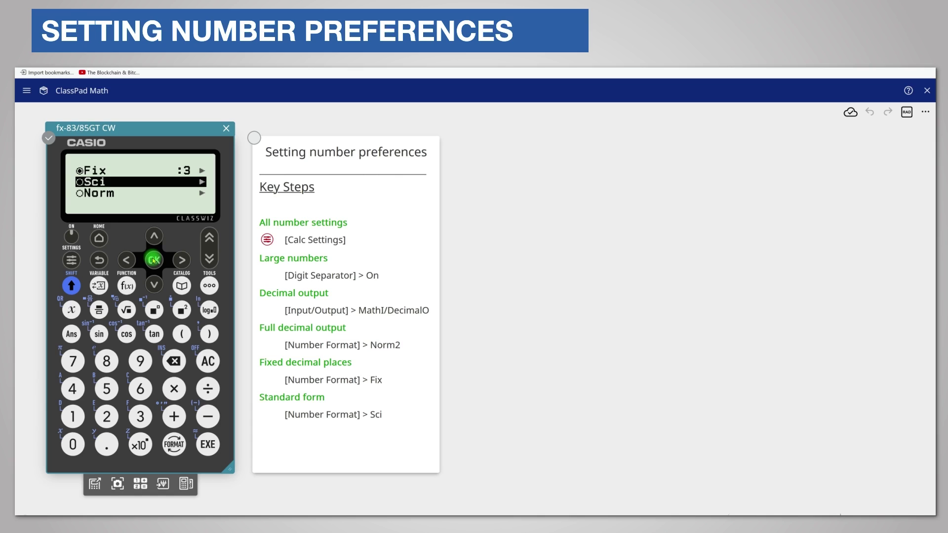
left_click(154, 261)
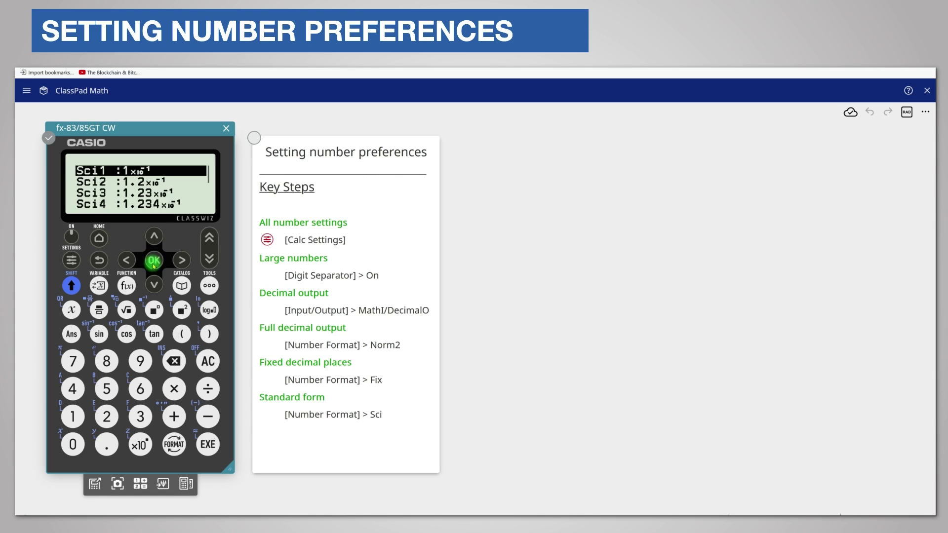
left_click(156, 288)
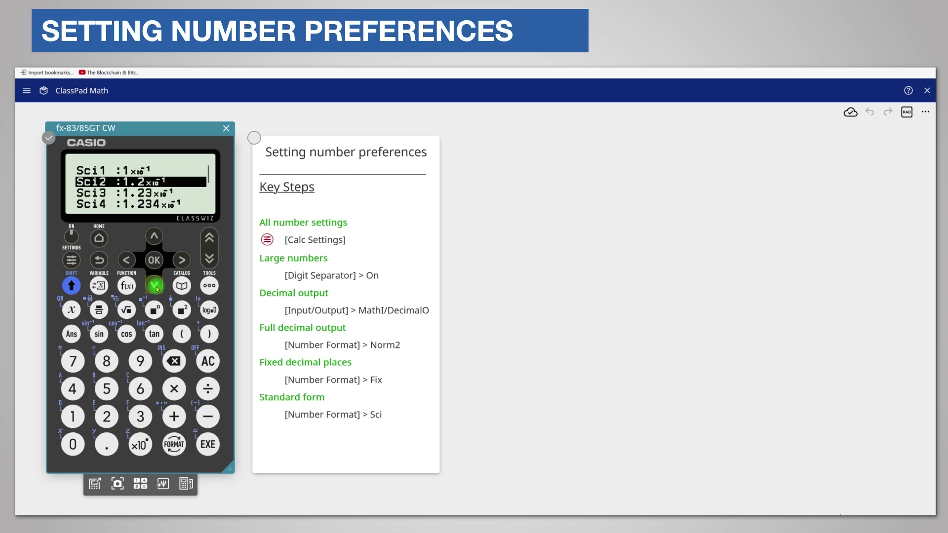
left_click(155, 286)
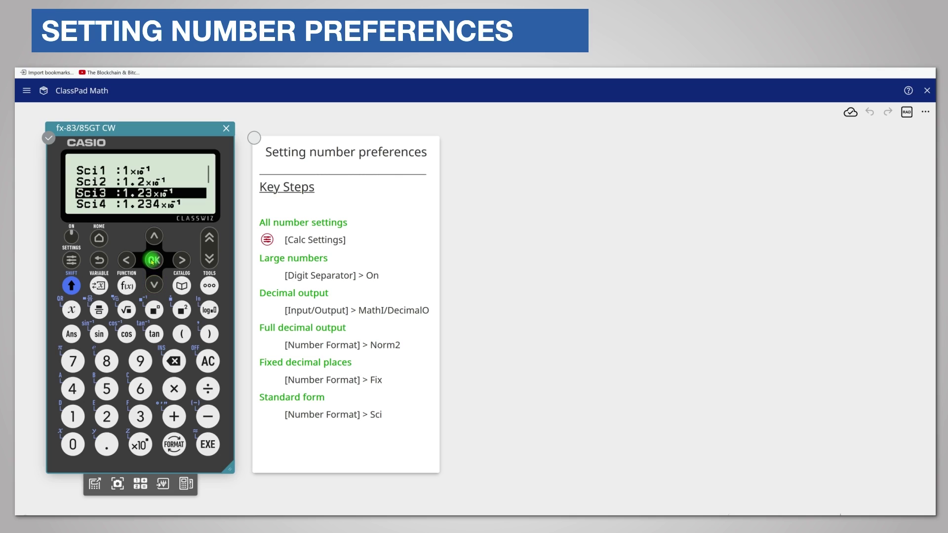
left_click(153, 262)
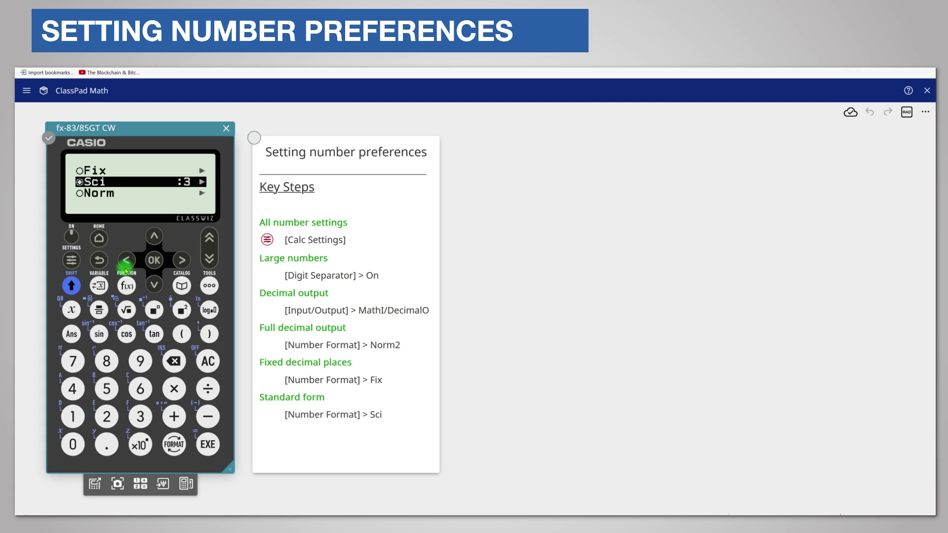
left_click(101, 262)
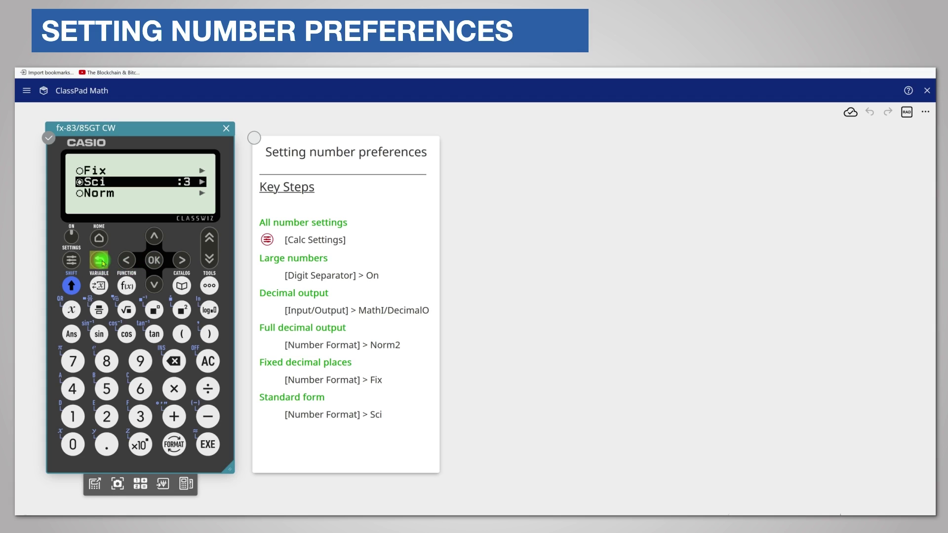
left_click(103, 263)
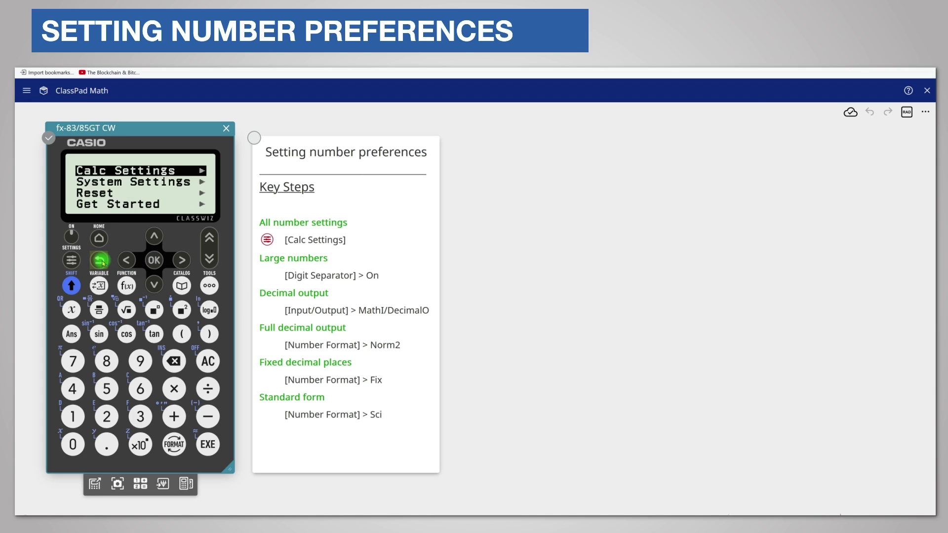
left_click(103, 263)
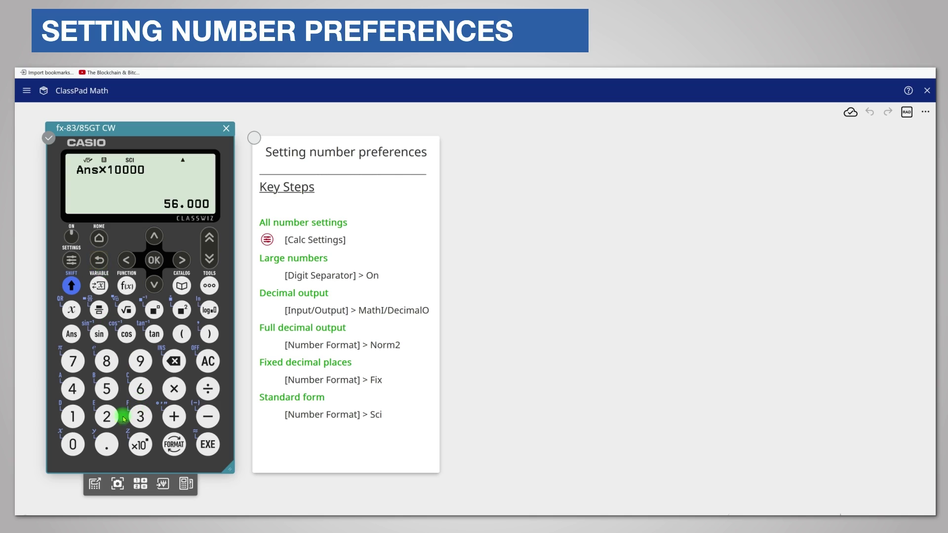
Step: Enter and evaluate 56÷10000 with the Sci 3 number format
left_click(107, 389)
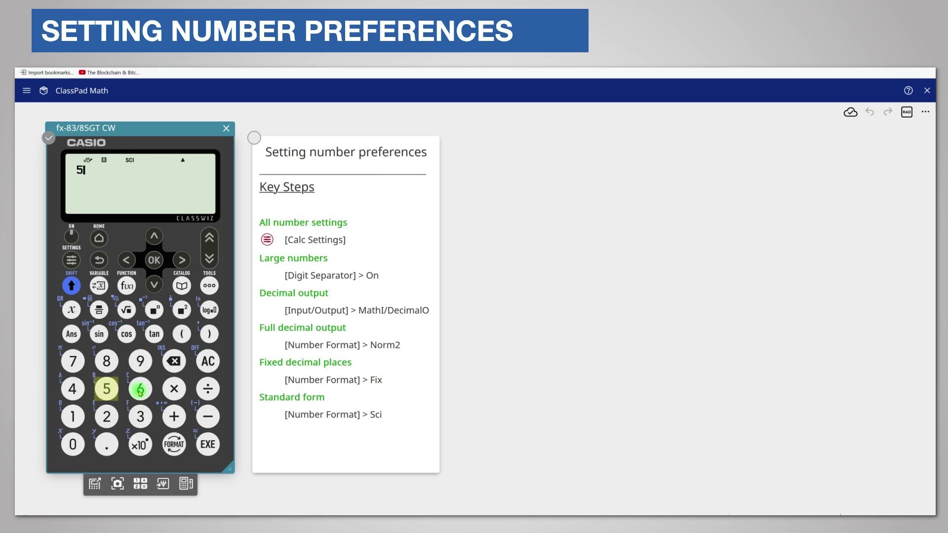
left_click(208, 389)
left_click(72, 417)
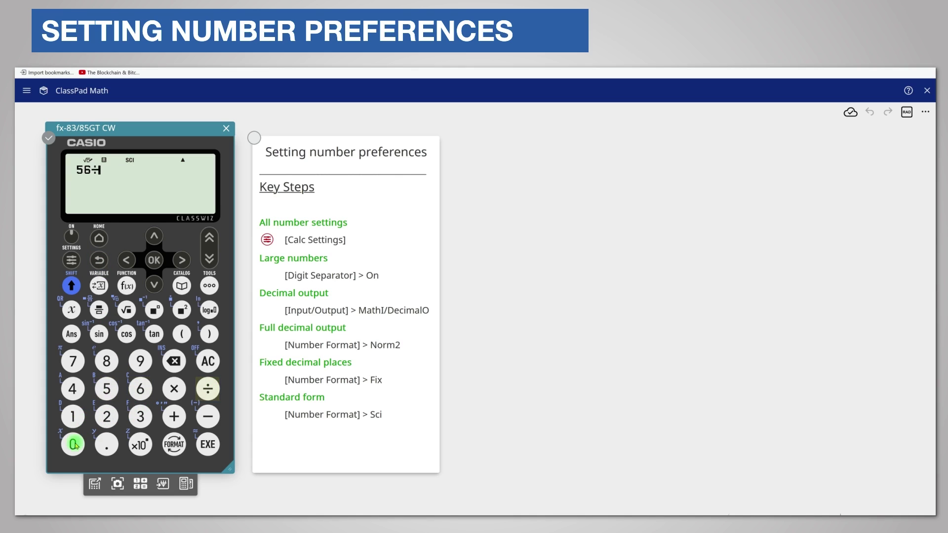
left_click(73, 444)
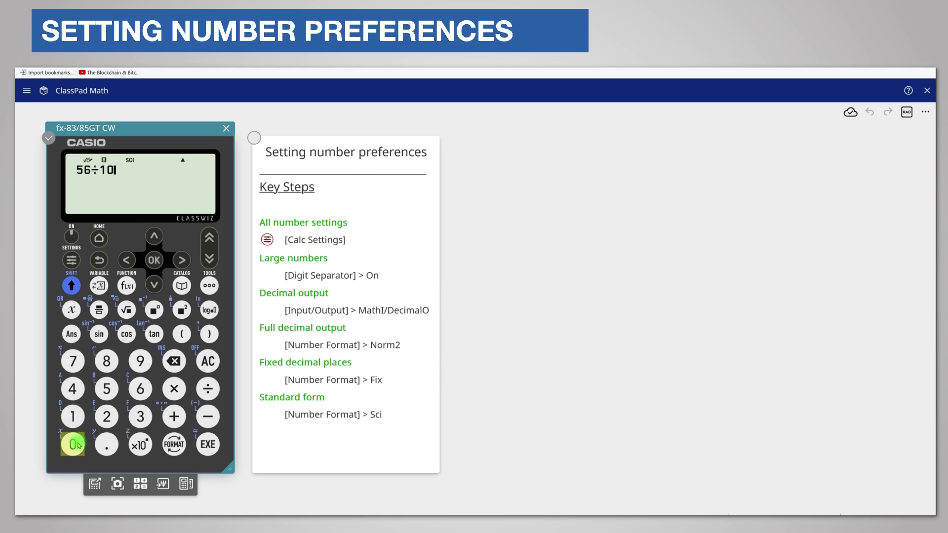
left_click(73, 444)
left_click(72, 444)
left_click(72, 444)
left_click(208, 444)
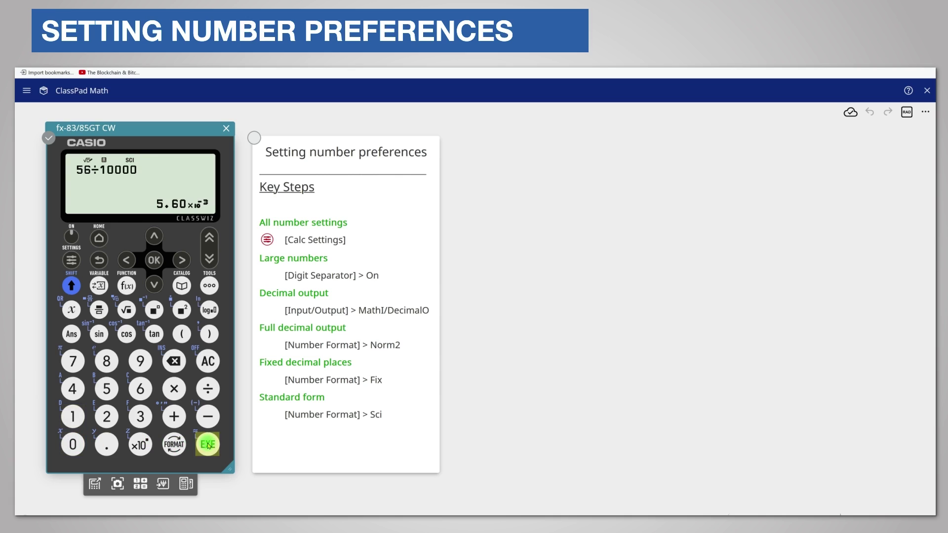